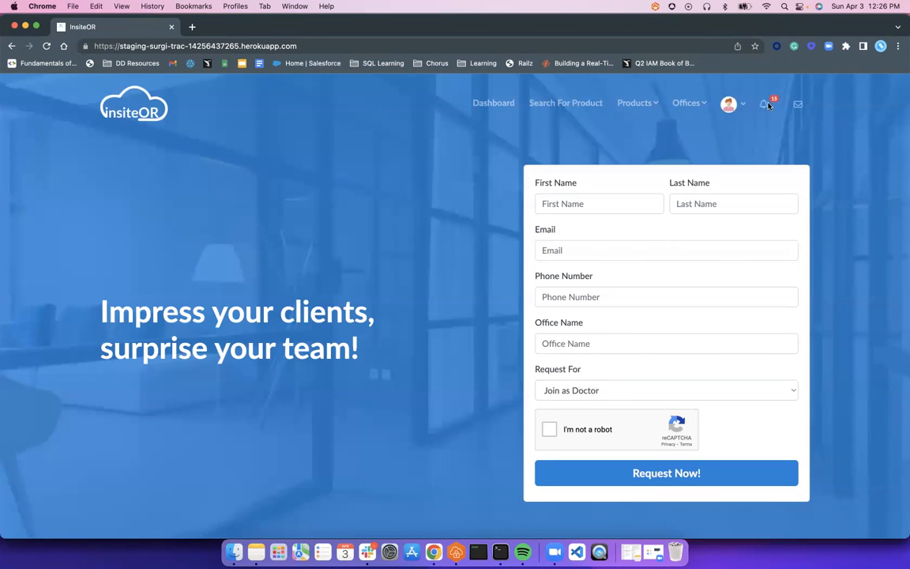
- Log out of InsiteOR from the avatar account menu
left_click(729, 105)
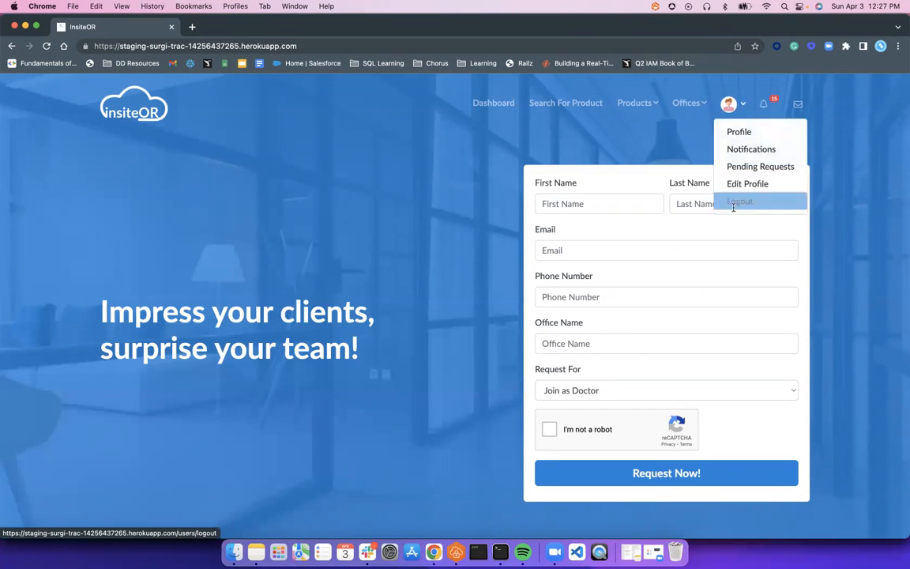
left_click(734, 203)
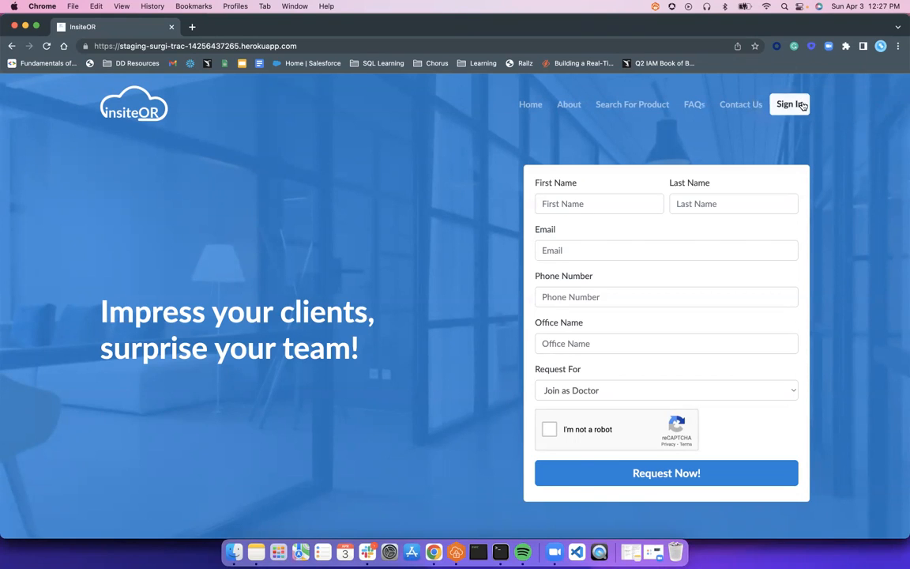
- Sign in as the Healthcare Admin with the saved login and password, dismissing the password-update prompt
left_click(791, 105)
left_click(386, 254)
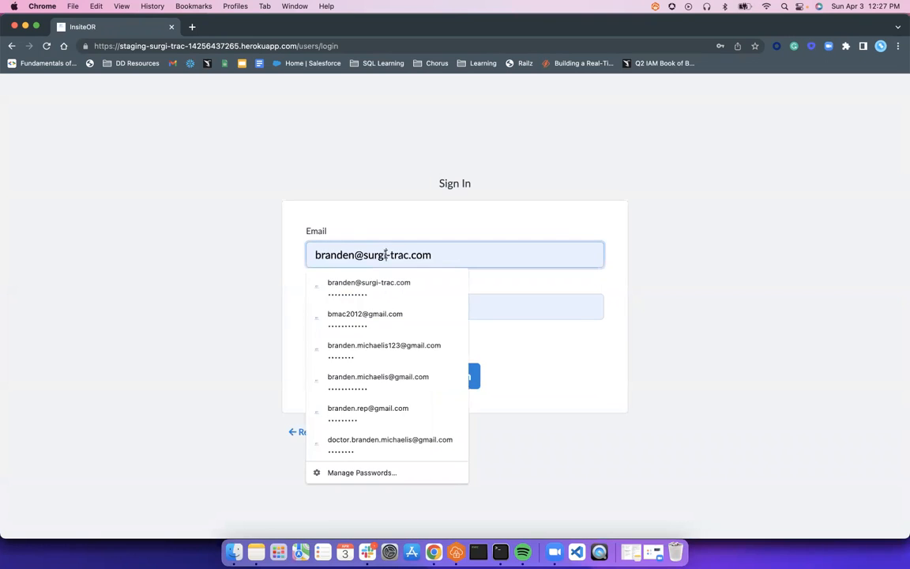
left_click(404, 357)
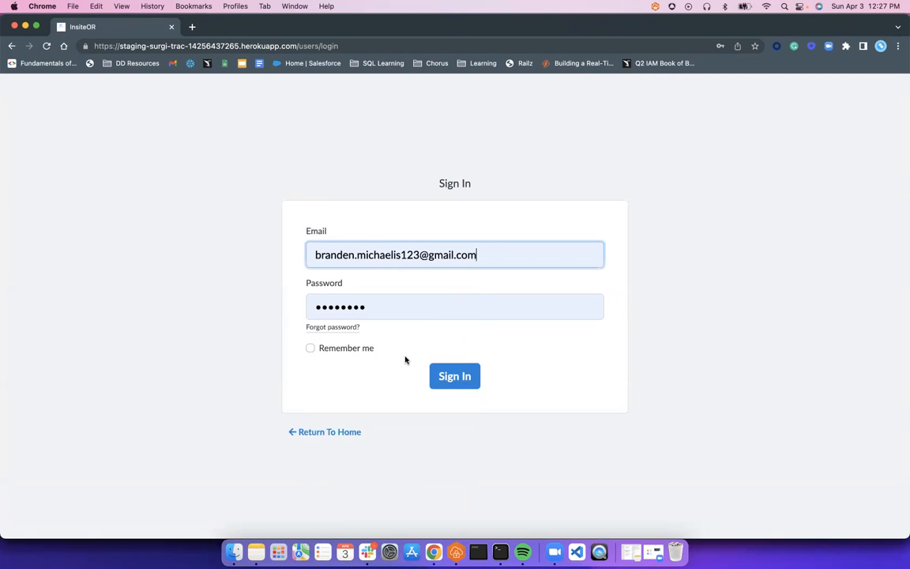
double_click(365, 306)
type("p•")
key("BackSpace")
key("BackSpace")
type("•••••••••")
key("Return")
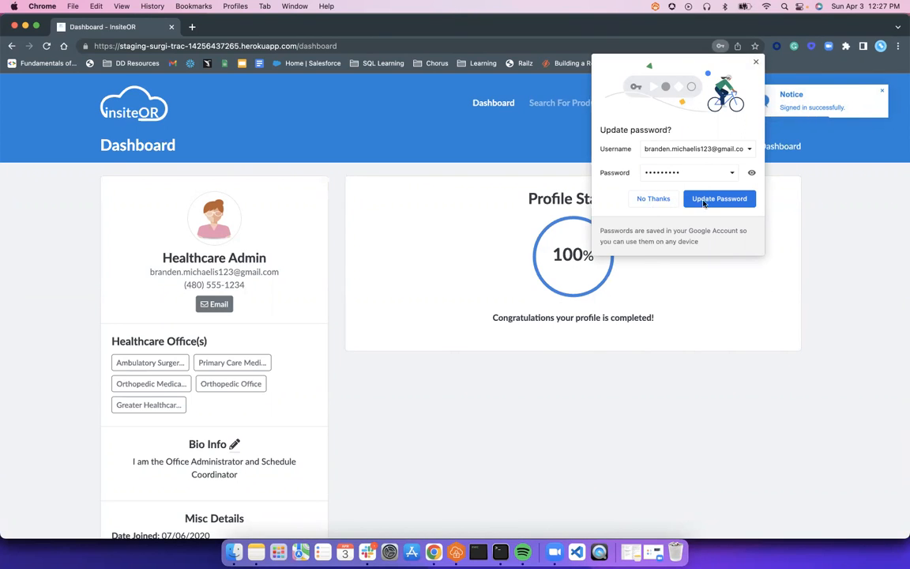
left_click(755, 62)
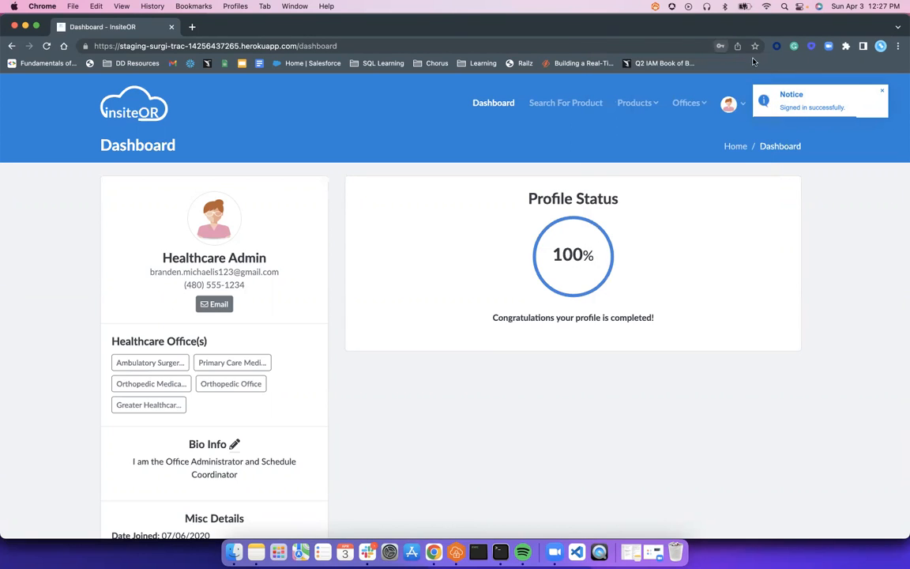
- Dismiss the Notice toast and open Edit Profile from the avatar menu
left_click(879, 92)
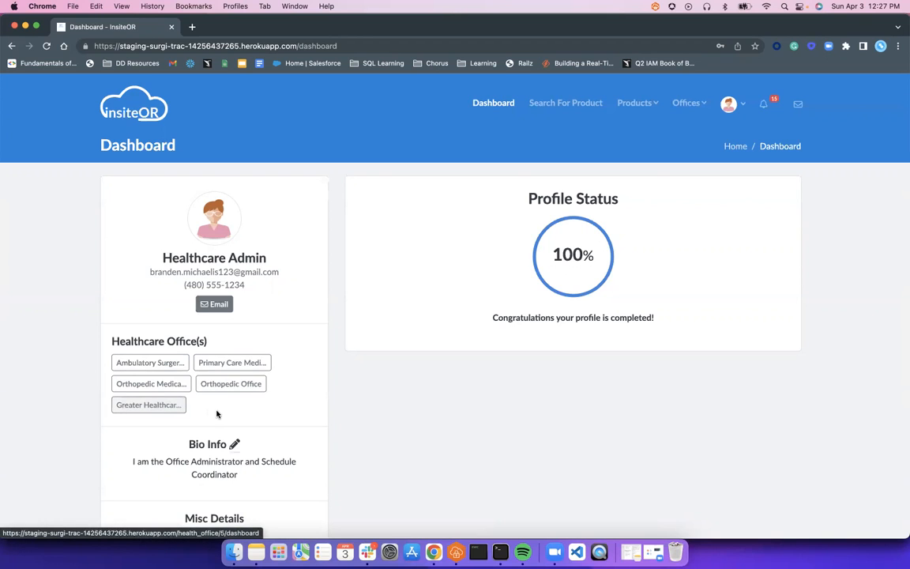
scroll(198, 398, "down", 3)
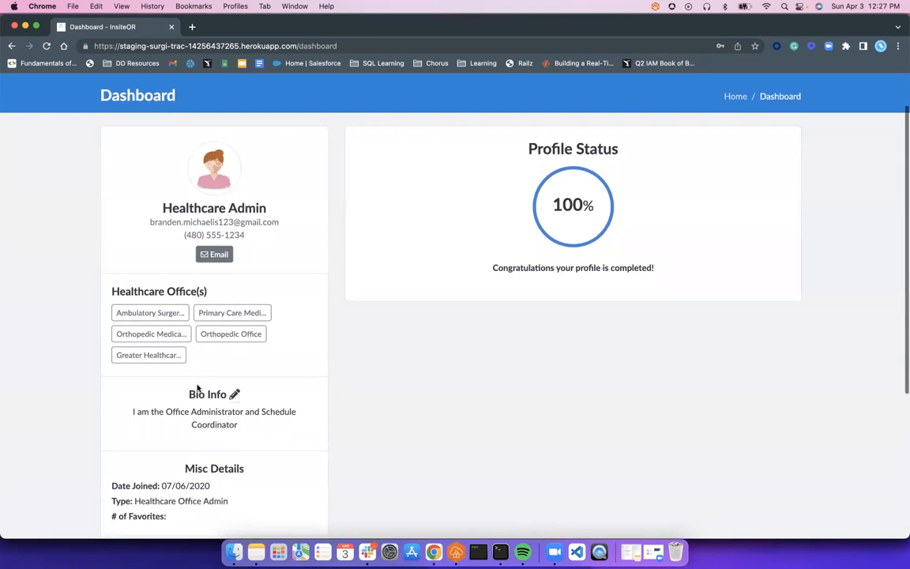
scroll(403, 299, "up", 3)
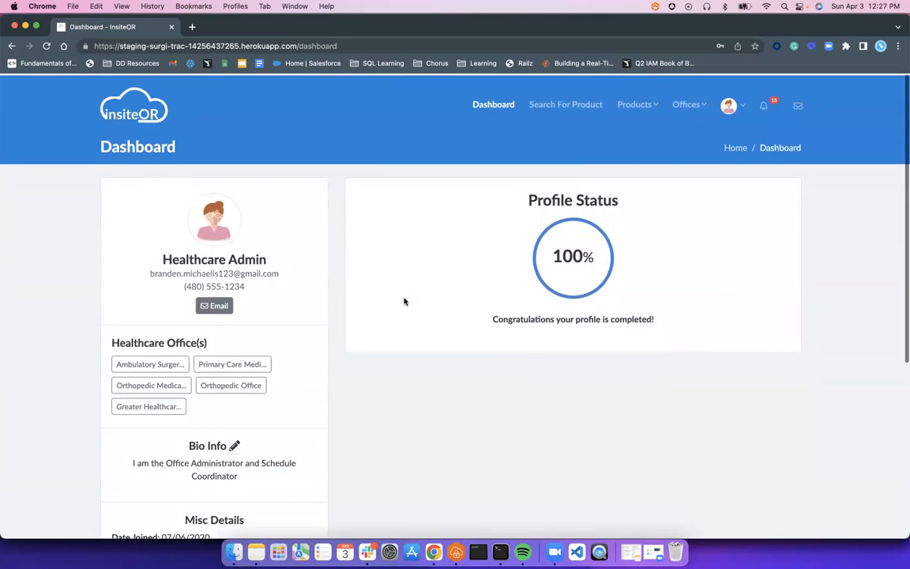
left_click(726, 104)
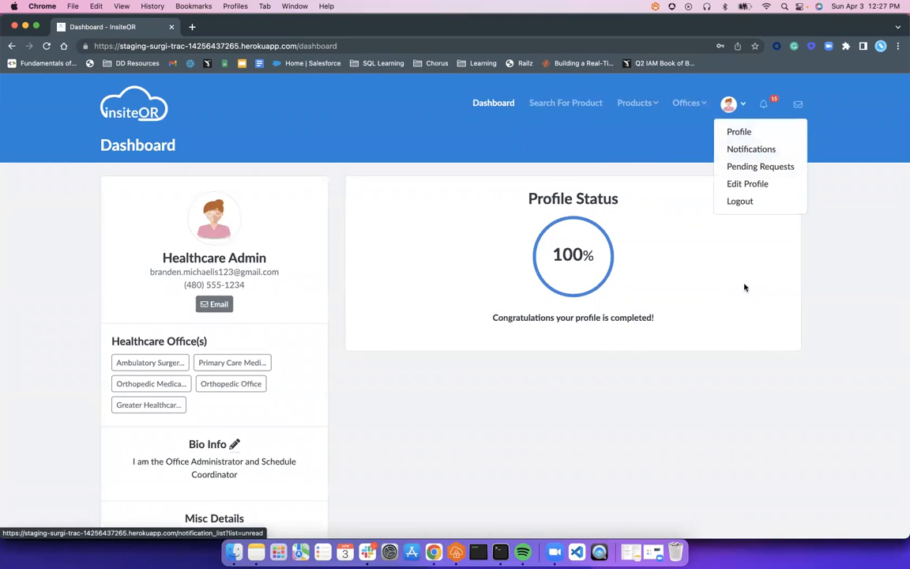
left_click(748, 184)
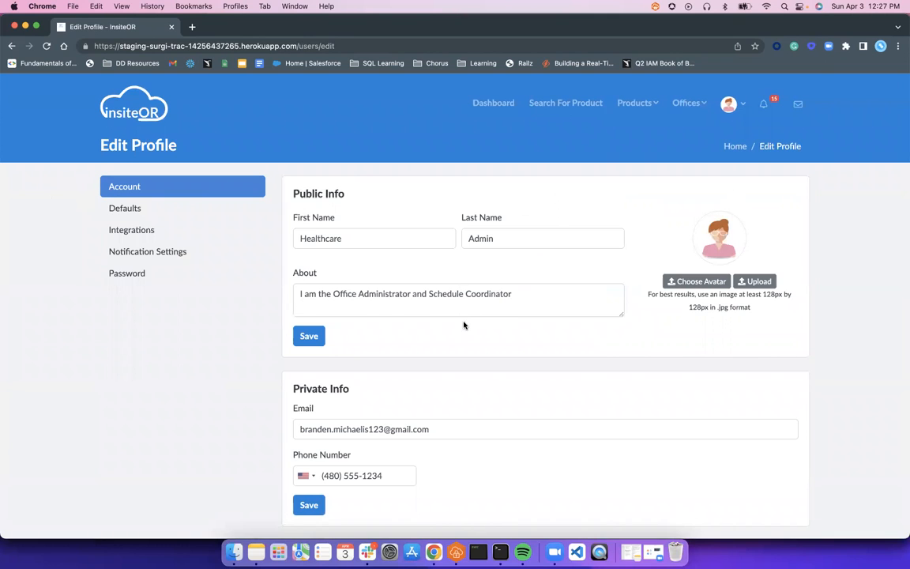
- Open Notification Settings and confirm Email, SMS and Platform alerts are On for every type
scroll(463, 323, "down", 2)
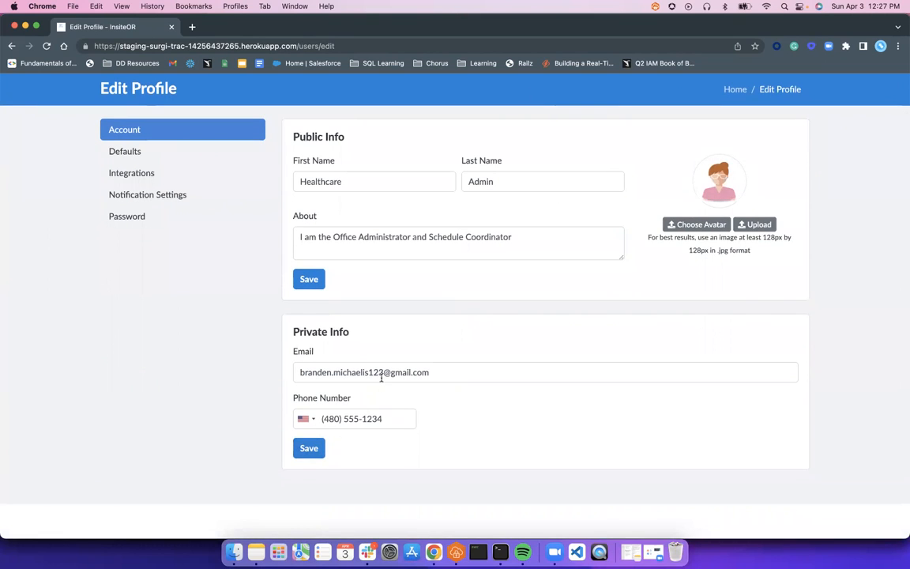
scroll(103, 229, "up", 2)
left_click(134, 253)
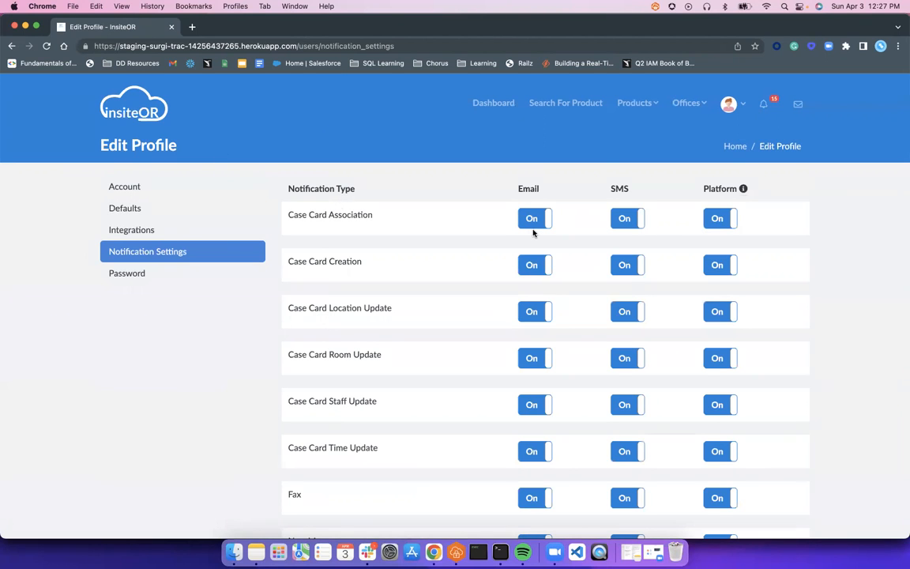
scroll(539, 231, "down", 8)
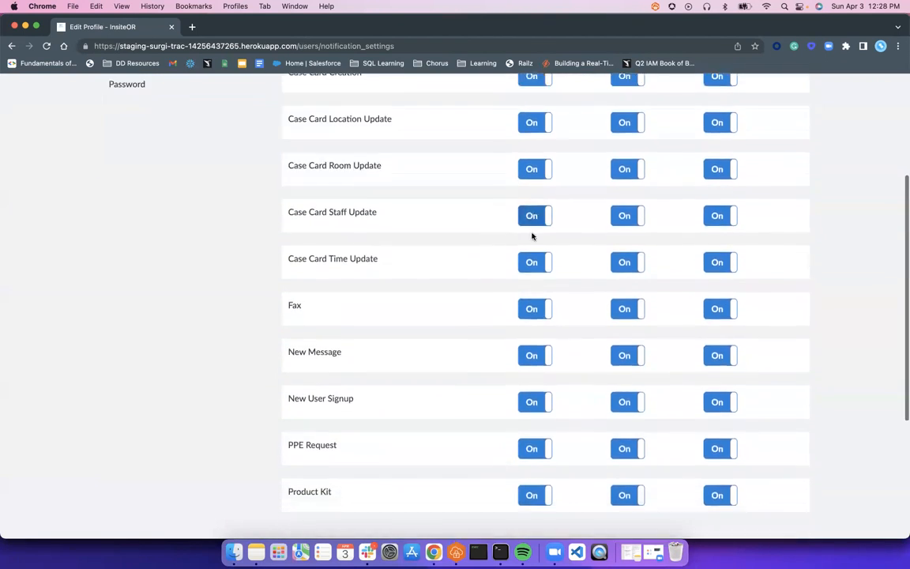
scroll(526, 233, "up", 10)
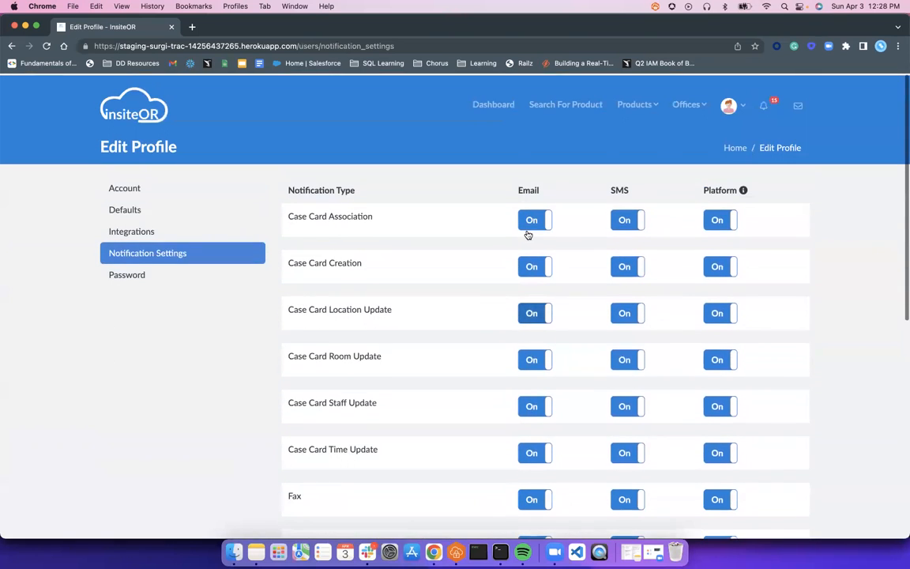
left_click_drag(518, 189, 547, 191)
left_click_drag(606, 189, 639, 189)
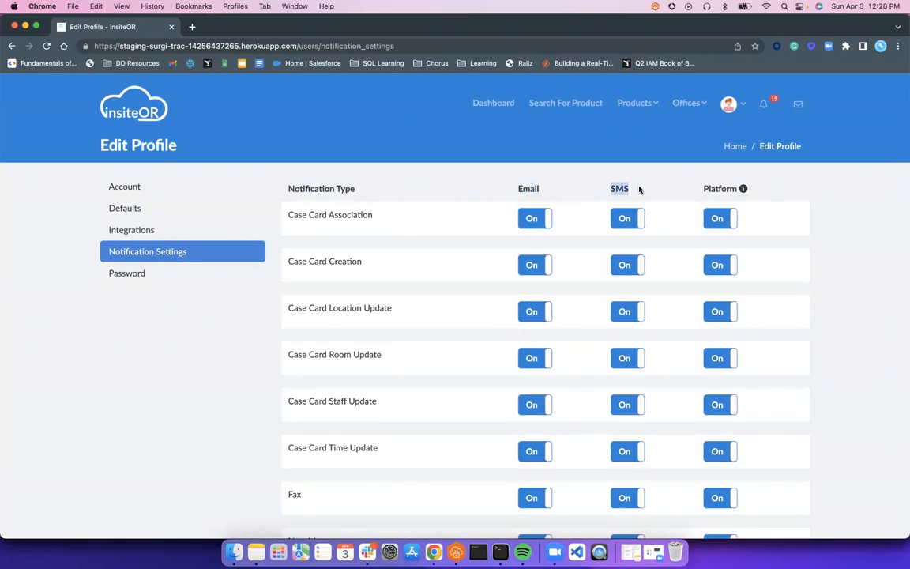
left_click(721, 191)
mouse_move(742, 196)
scroll(584, 366, "down", 6)
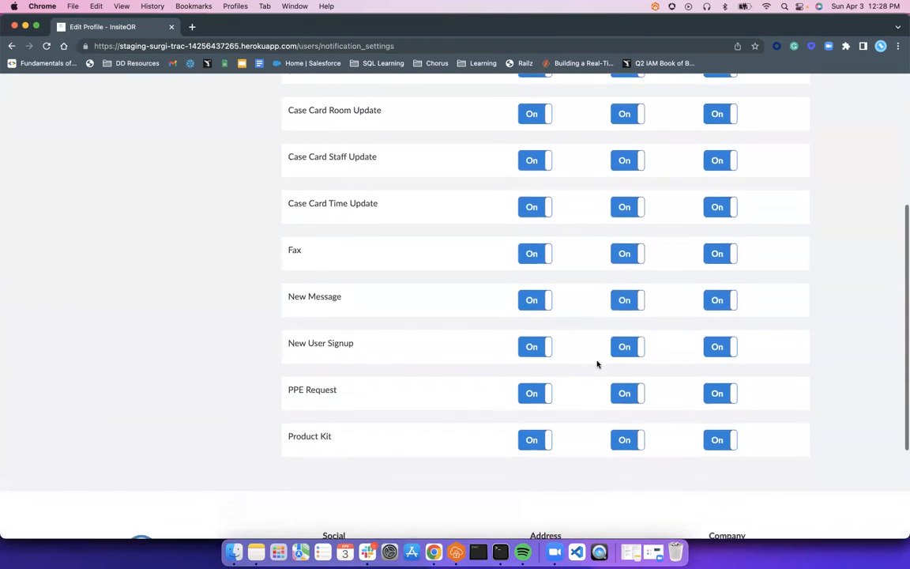
scroll(583, 451, "up", 6)
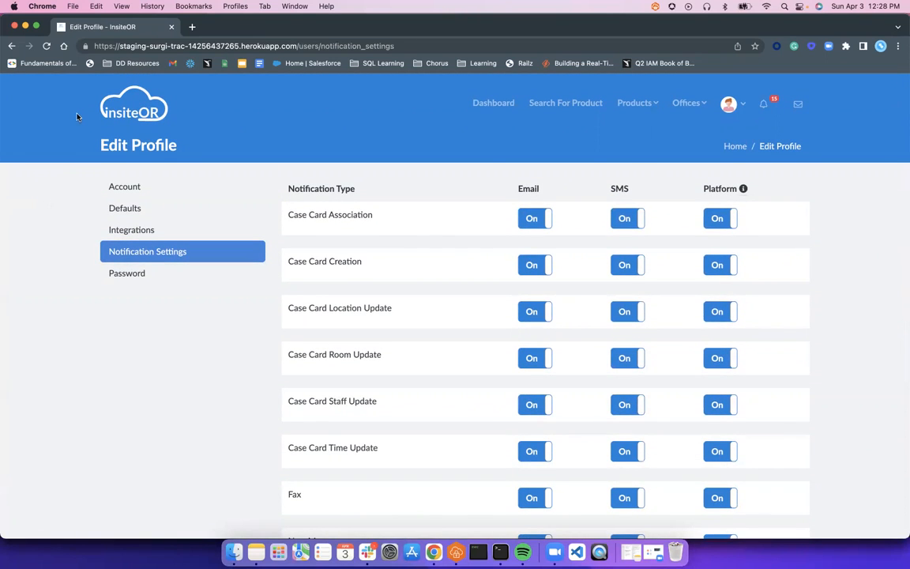
- Return to the Dashboard and show the five offices in the Offices dropdown
left_click(509, 103)
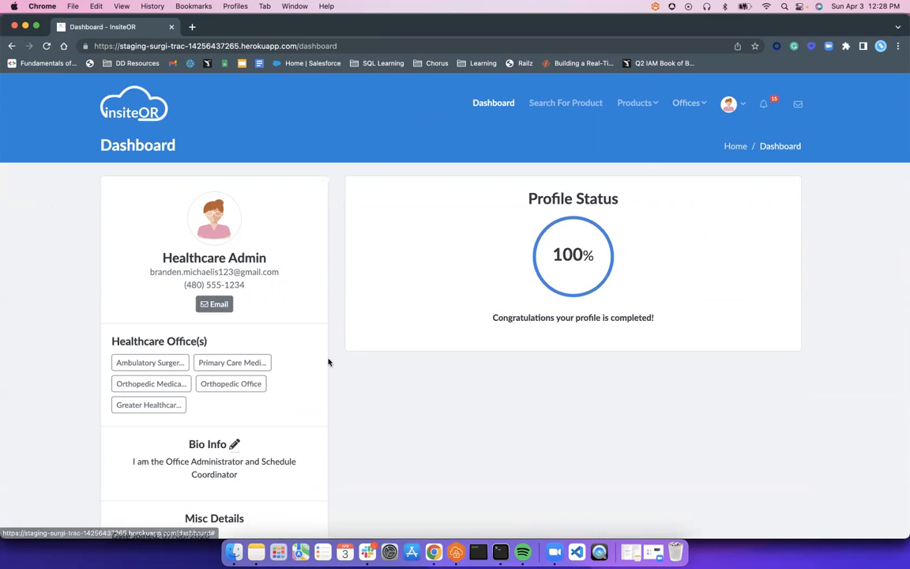
left_click(701, 107)
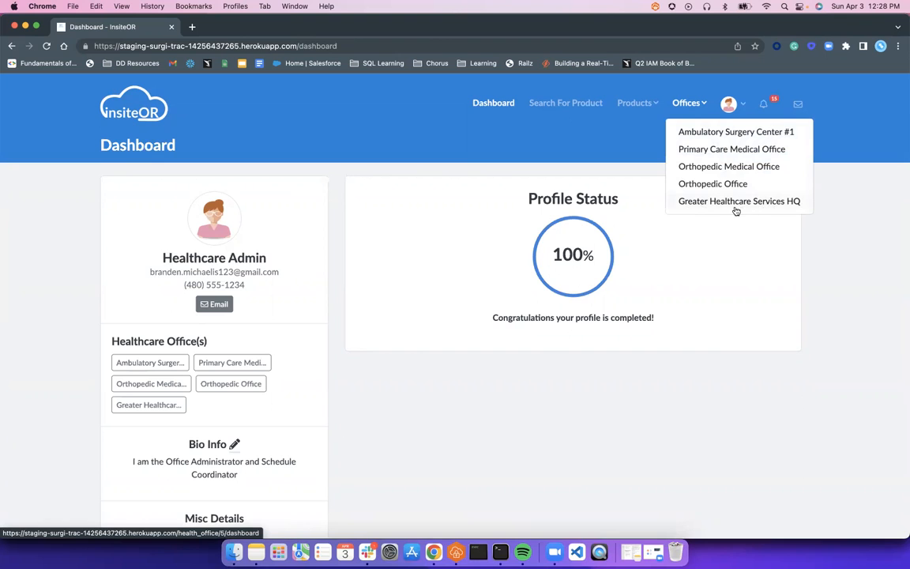
- Open Orthopedic Medical Office and view its calendar as a full month
left_click(697, 168)
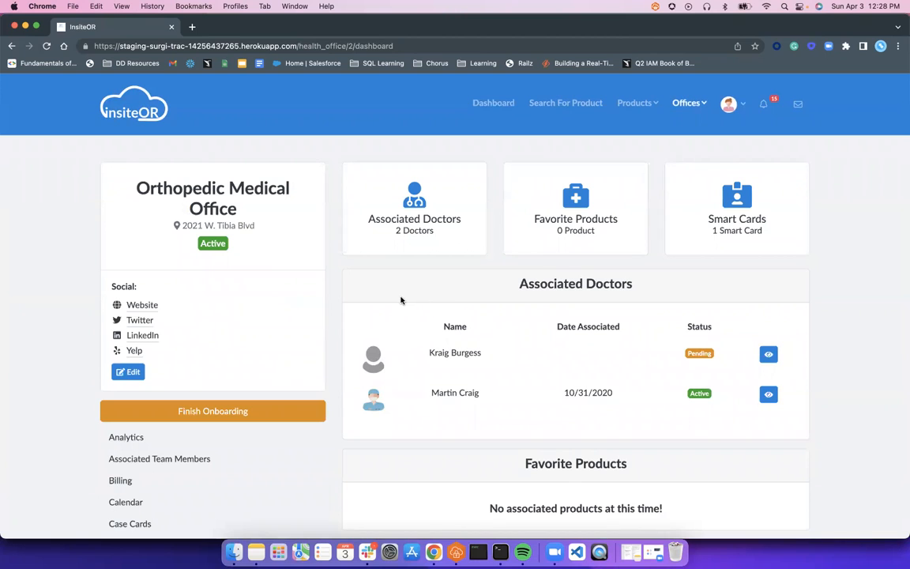
scroll(403, 296, "down", 5)
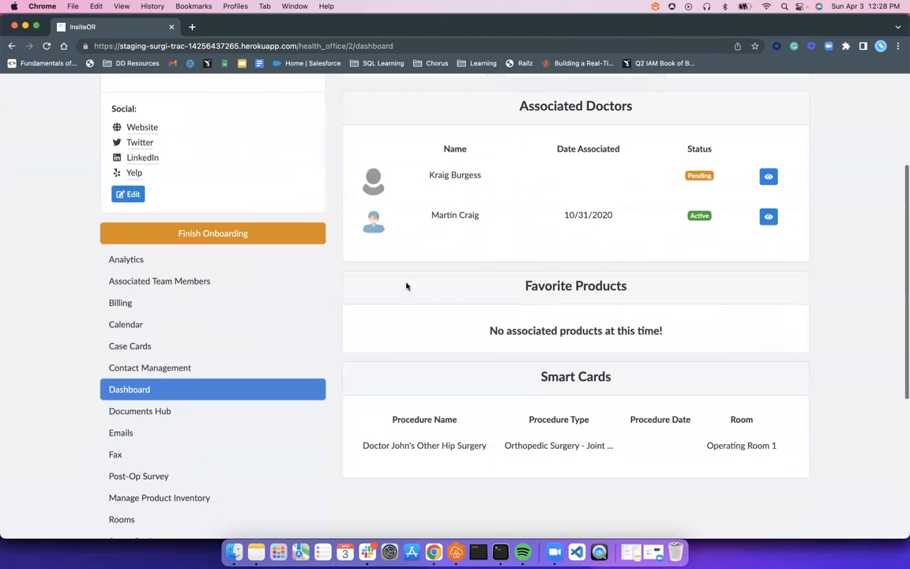
scroll(407, 285, "up", 3)
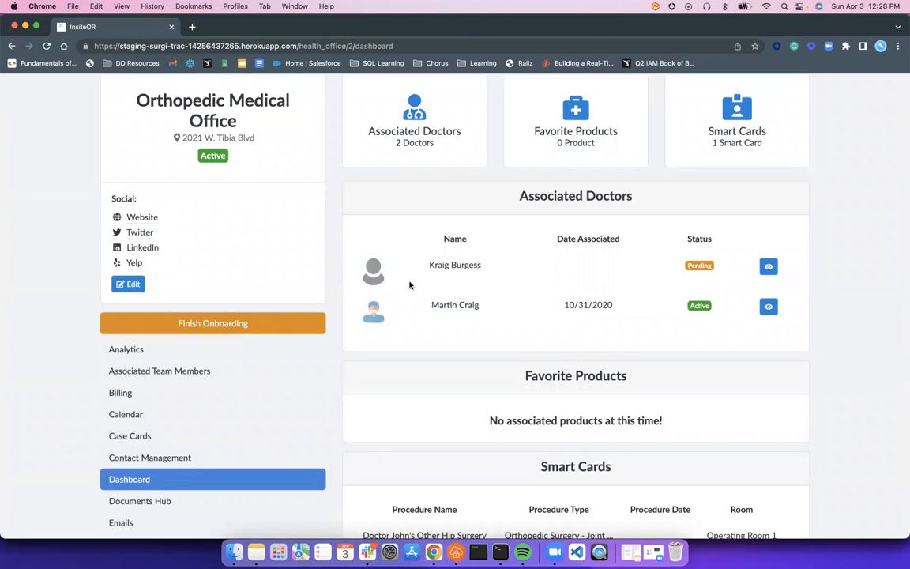
left_click(175, 416)
scroll(588, 346, "down", 1)
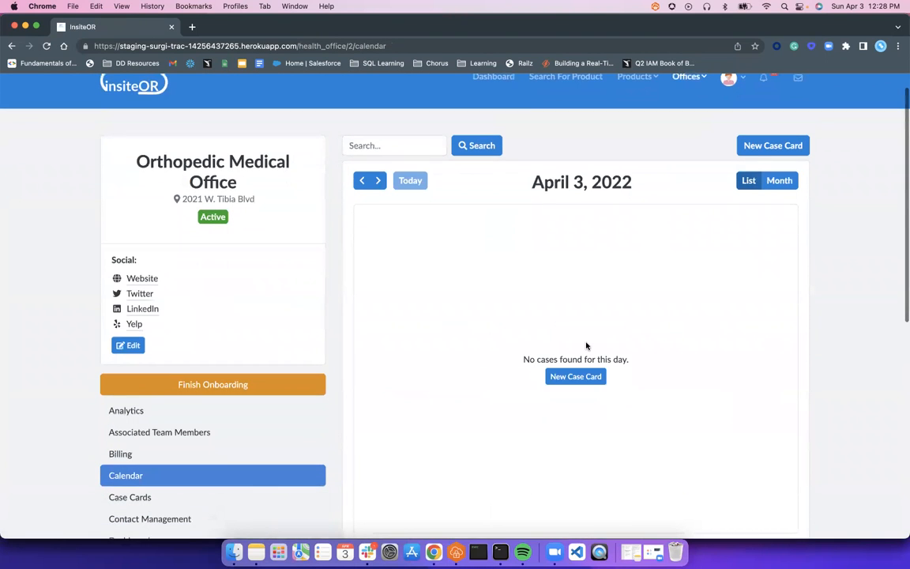
left_click(779, 181)
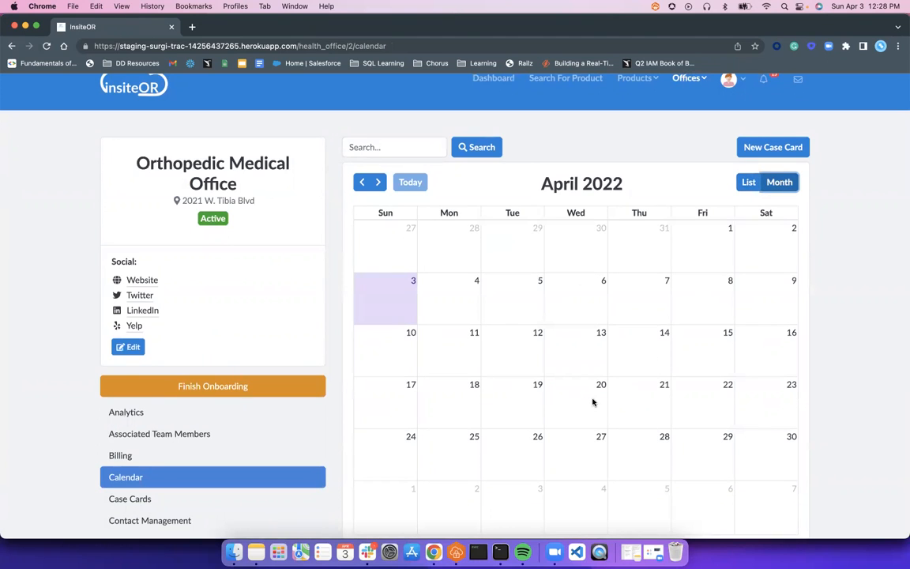
scroll(201, 408, "down", 1)
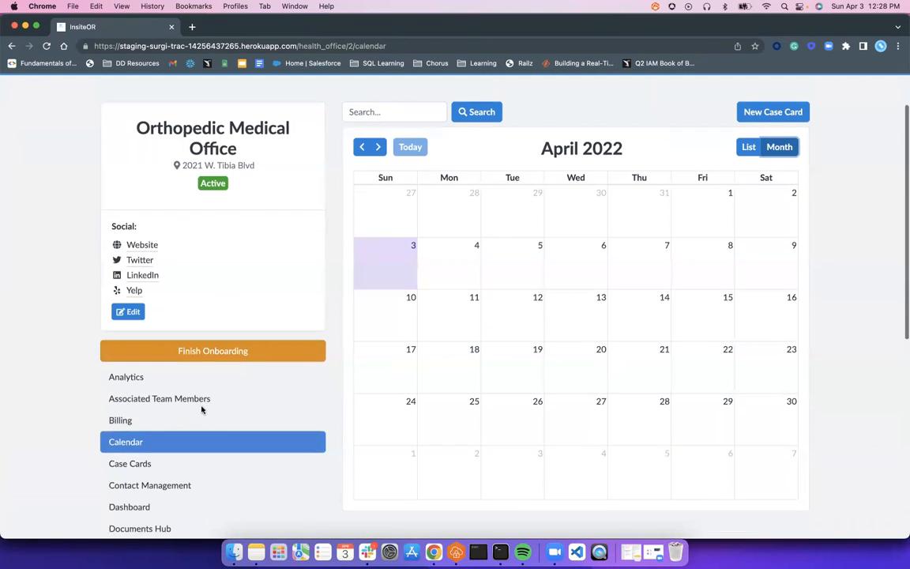
- Check the office's empty Case Cards list, then bring up the Offices menu
left_click(114, 467)
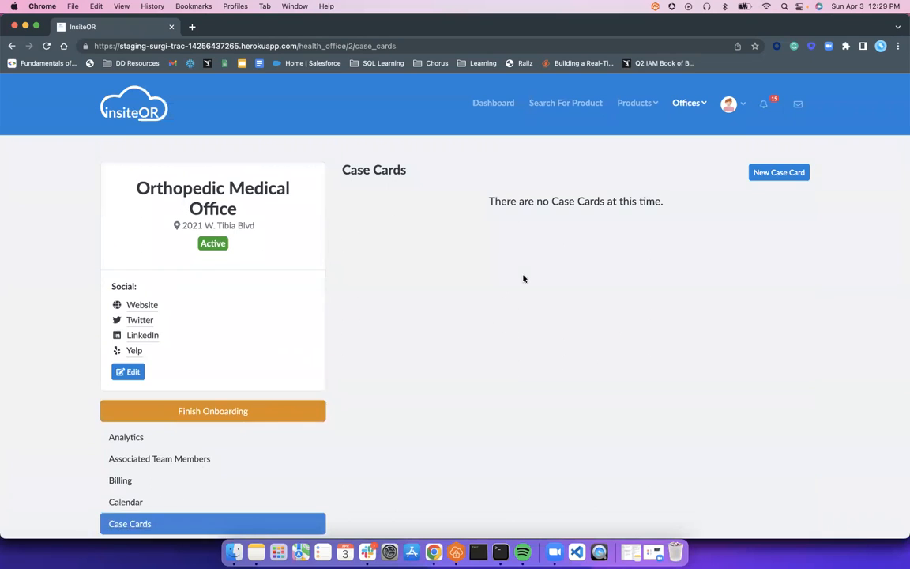
scroll(521, 248, "down", 2)
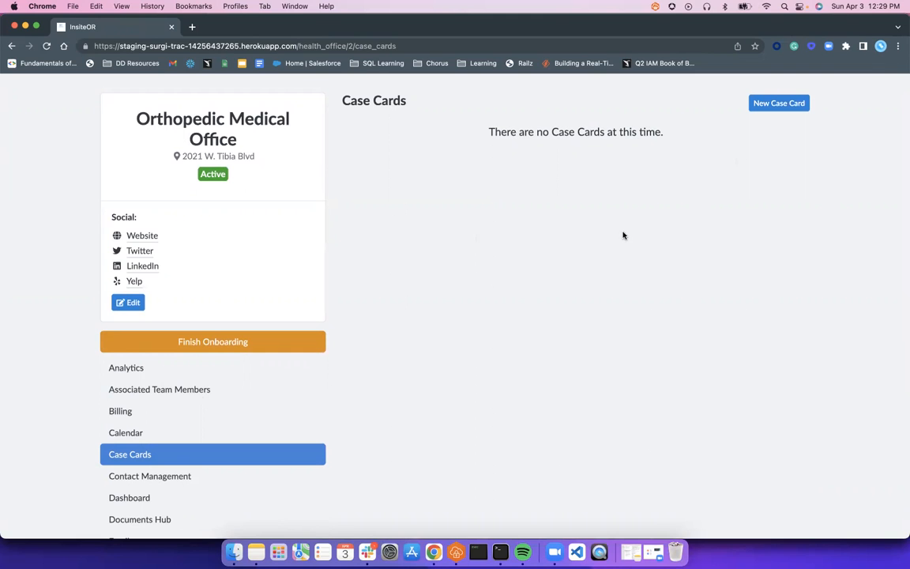
scroll(622, 236, "up", 2)
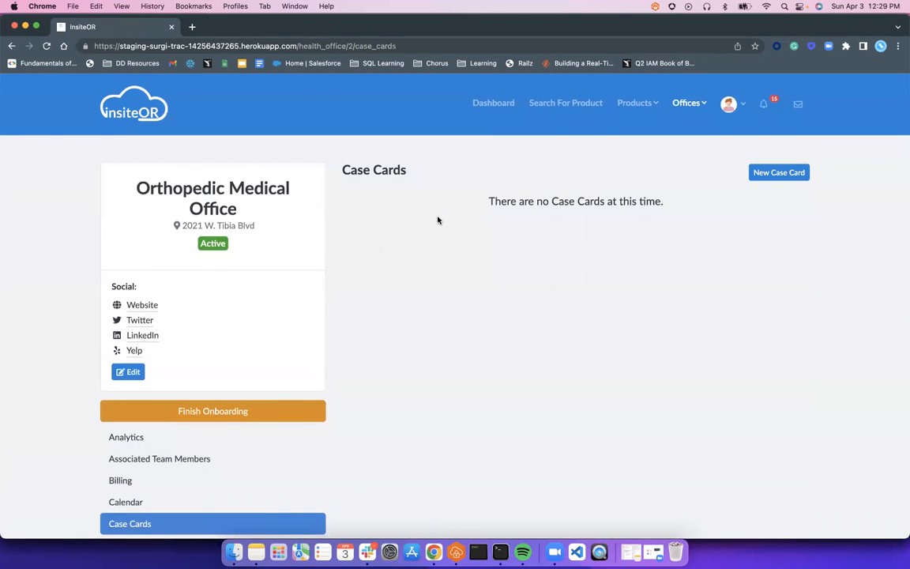
left_click(685, 104)
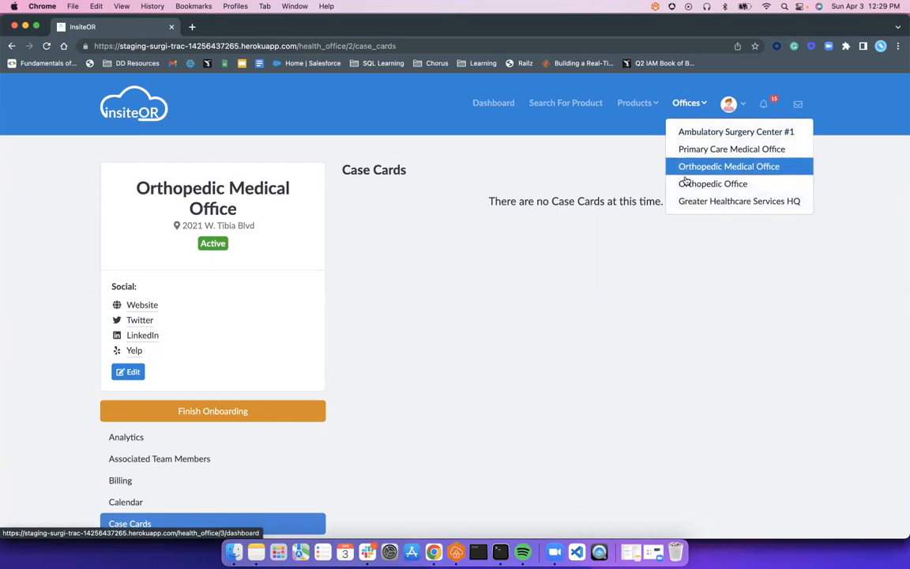
- Switch to Orthopedic Office, view its April 2022 calendar by month, and list its five case cards
left_click(686, 184)
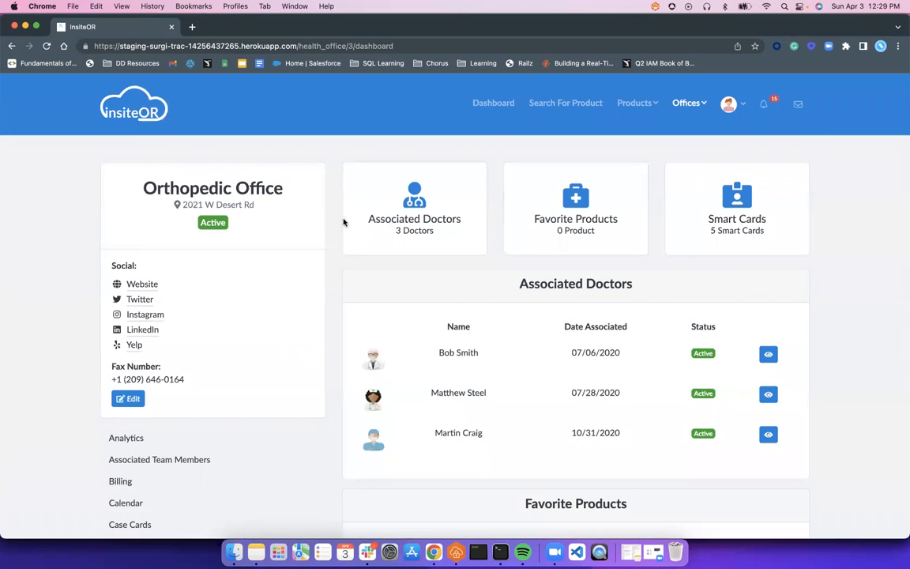
scroll(189, 414, "down", 2)
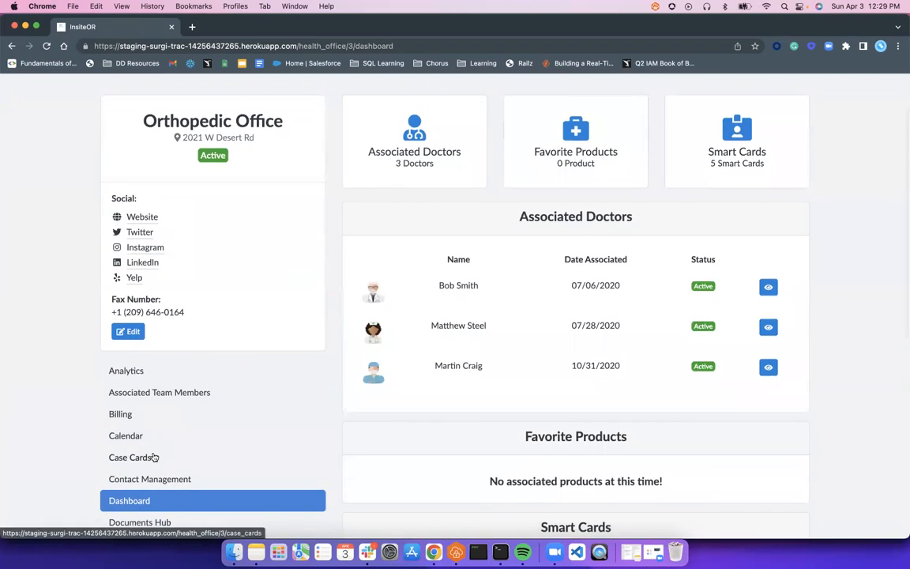
left_click(158, 444)
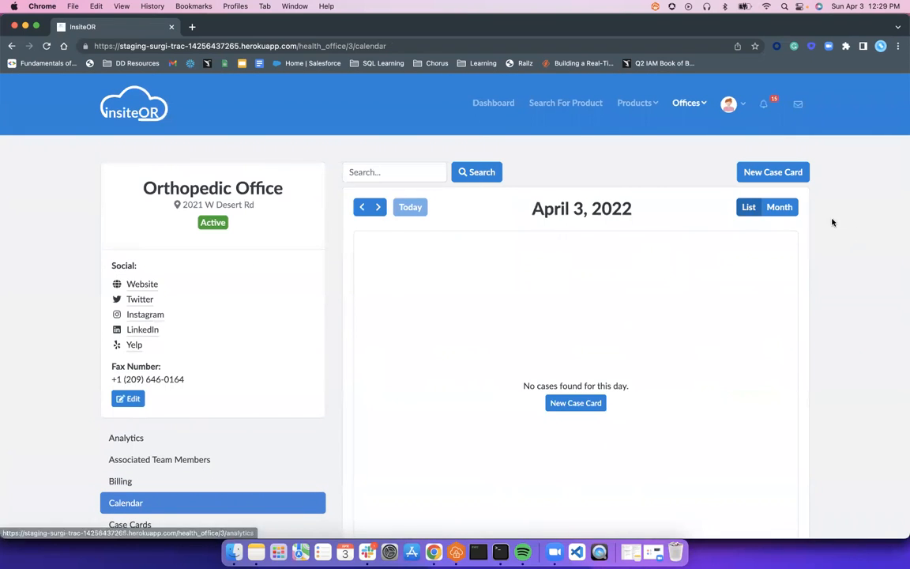
left_click(783, 209)
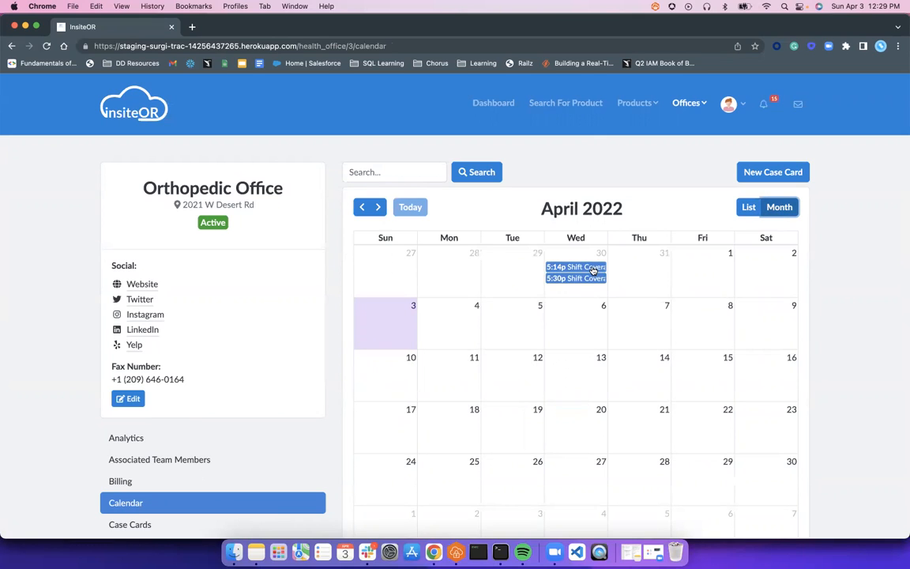
left_click(116, 528)
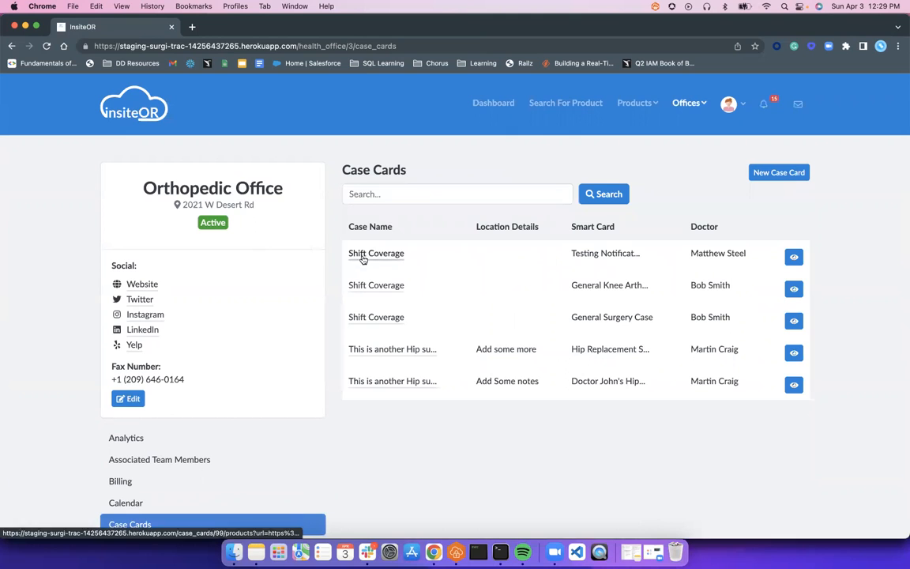
- Open the 'This is another Hip surgery' case card and review its six Associated Staff
left_click(358, 349)
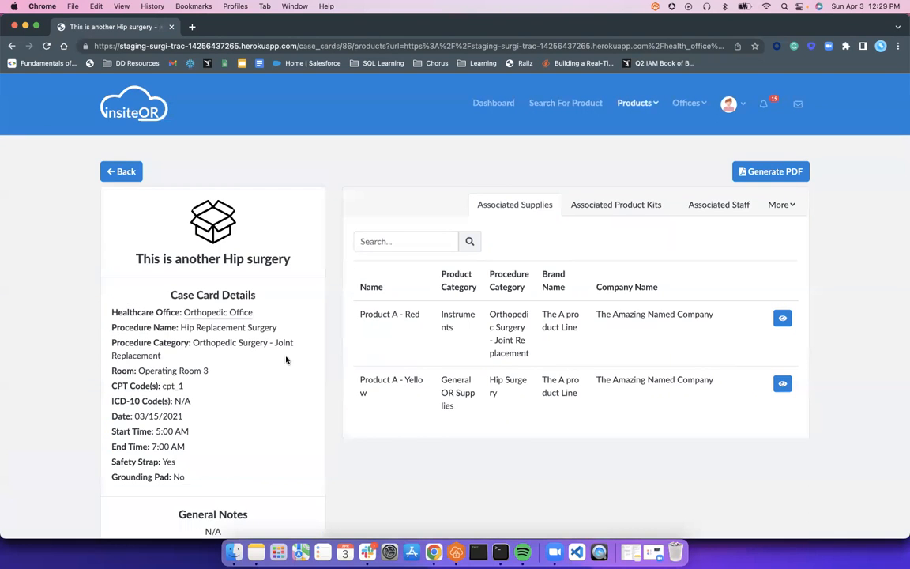
scroll(286, 360, "down", 2)
scroll(285, 359, "down", 2)
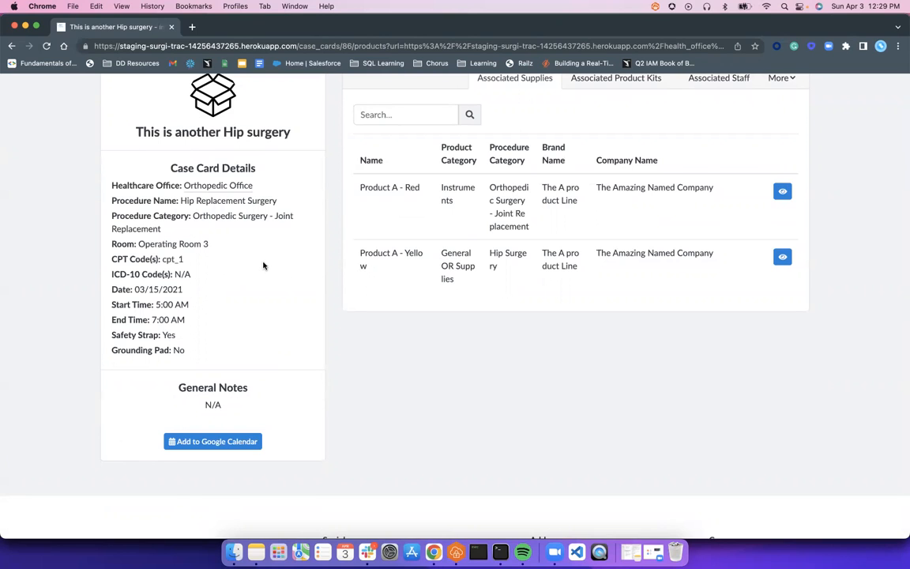
scroll(411, 188, "up", 3)
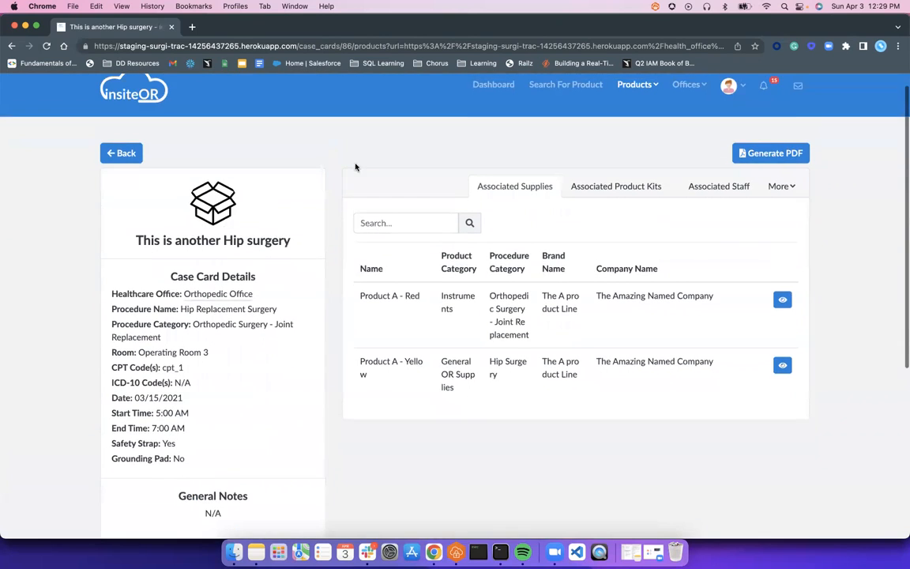
left_click(715, 190)
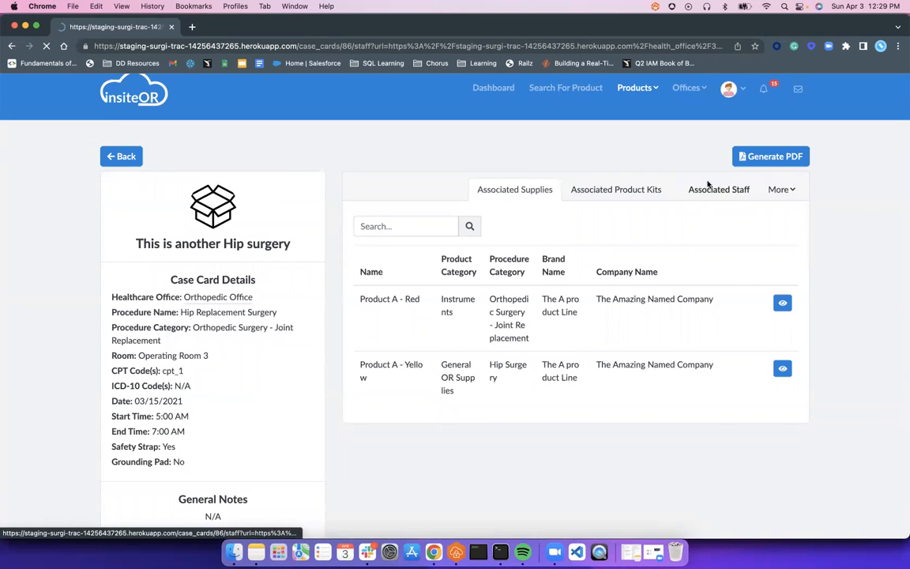
scroll(181, 302, "down", 2)
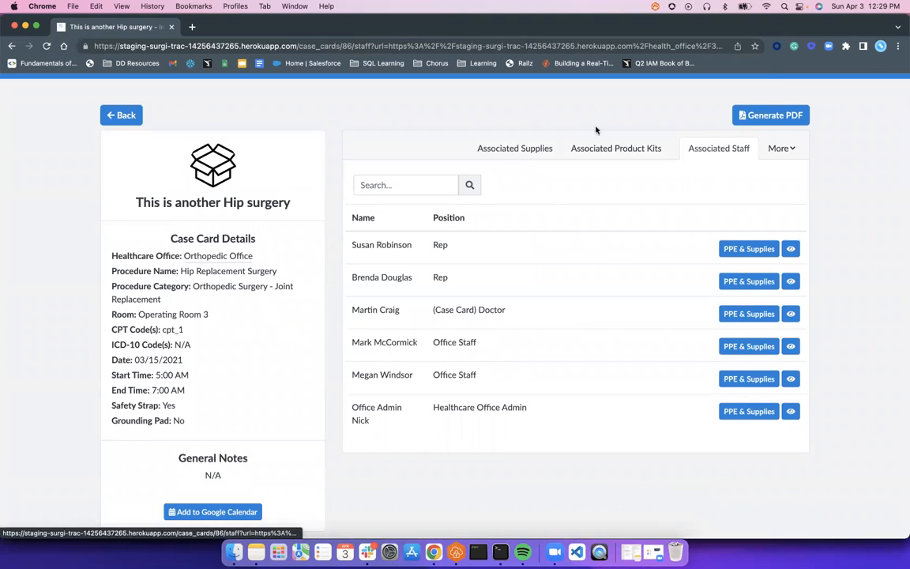
scroll(359, 435, "down", 2)
scroll(355, 431, "up", 3)
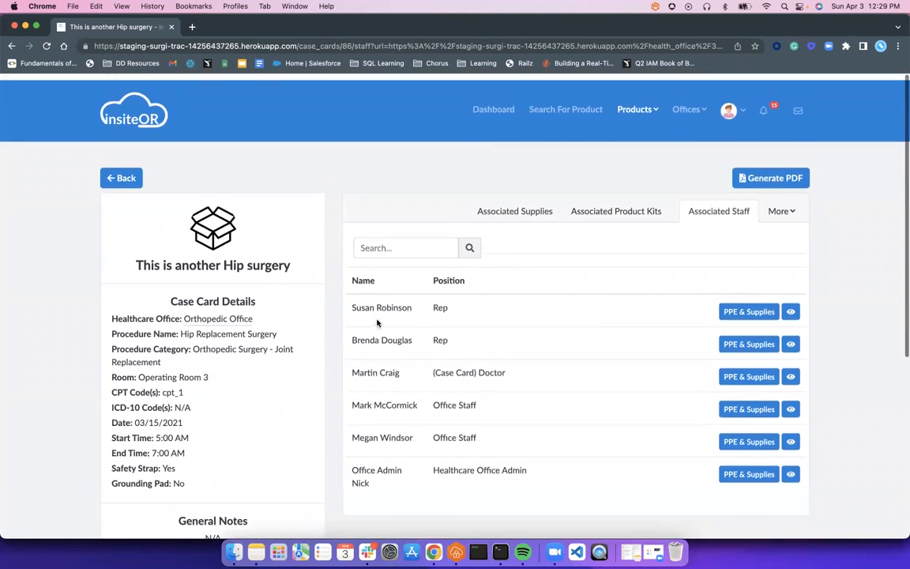
left_click(685, 103)
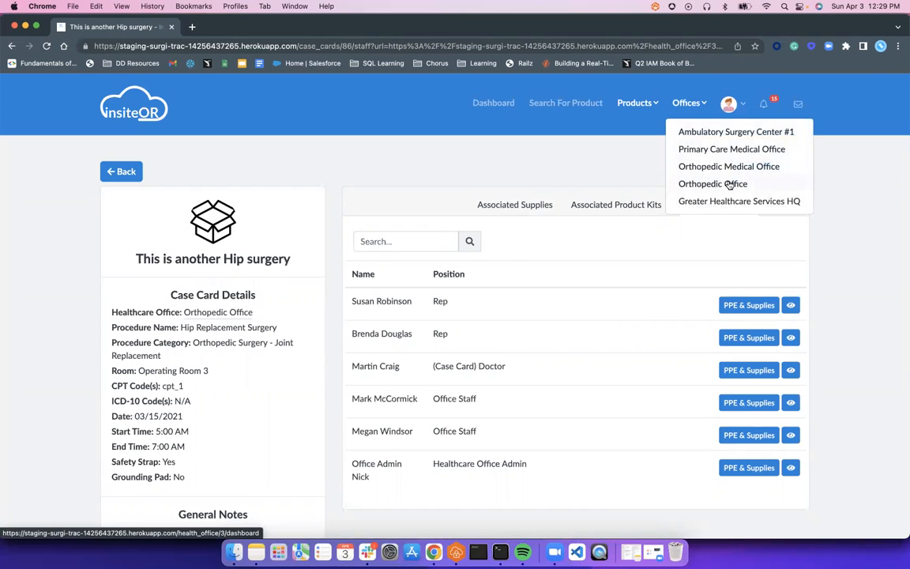
- Go to Orthopedic Medical Office's Case Cards and start a New Case Card
left_click(730, 168)
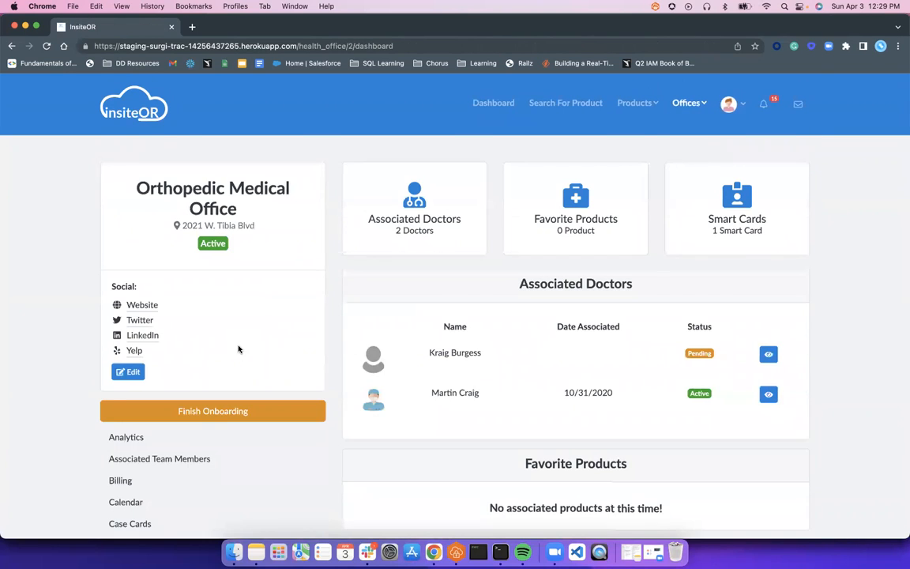
scroll(240, 349, "down", 3)
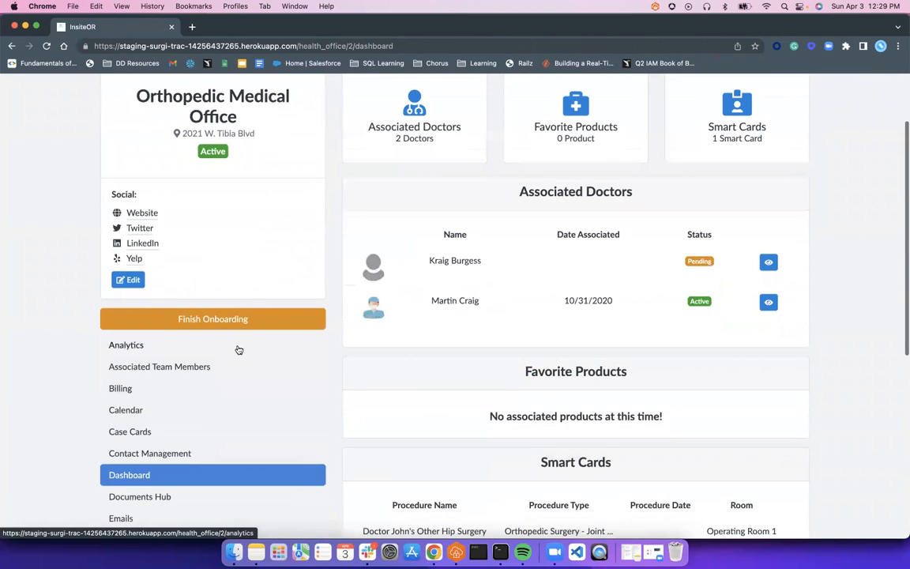
left_click(126, 431)
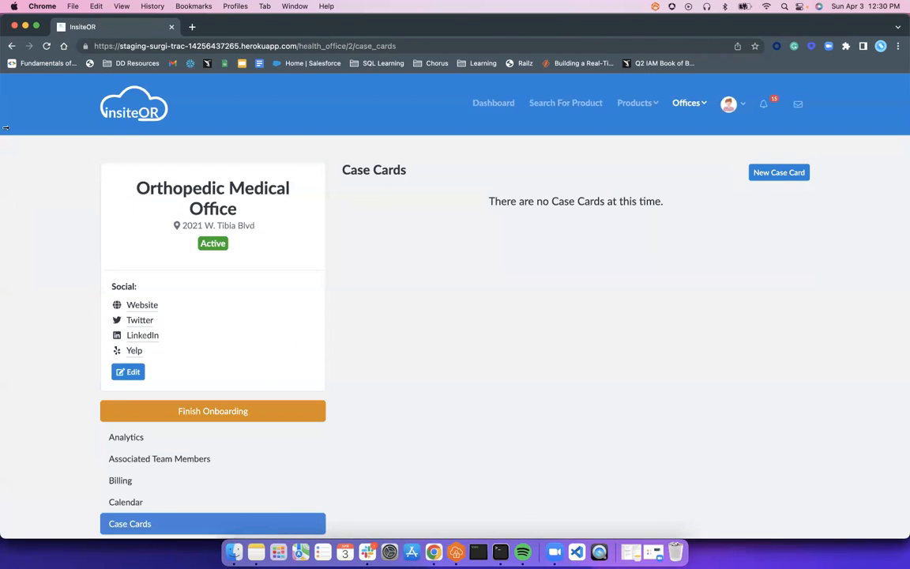
left_click(778, 174)
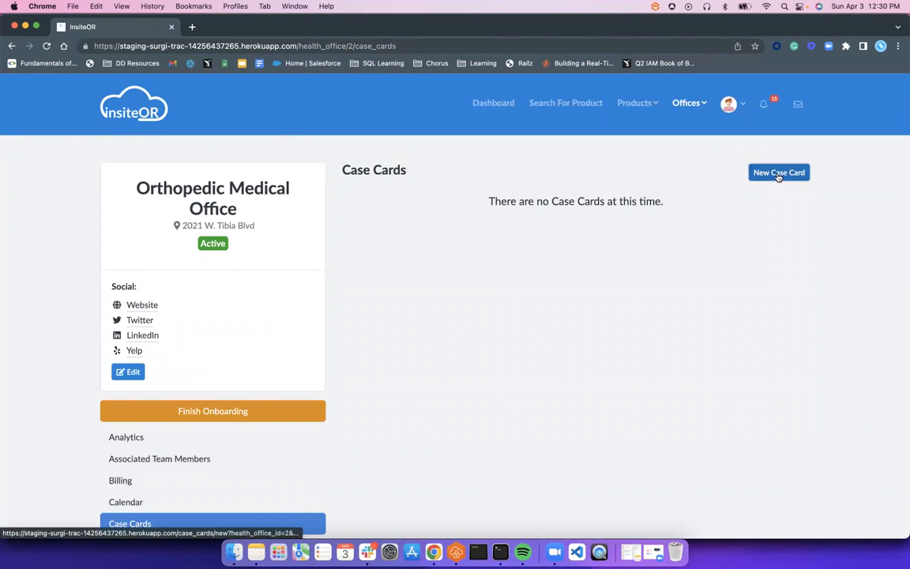
scroll(775, 177, "down", 2)
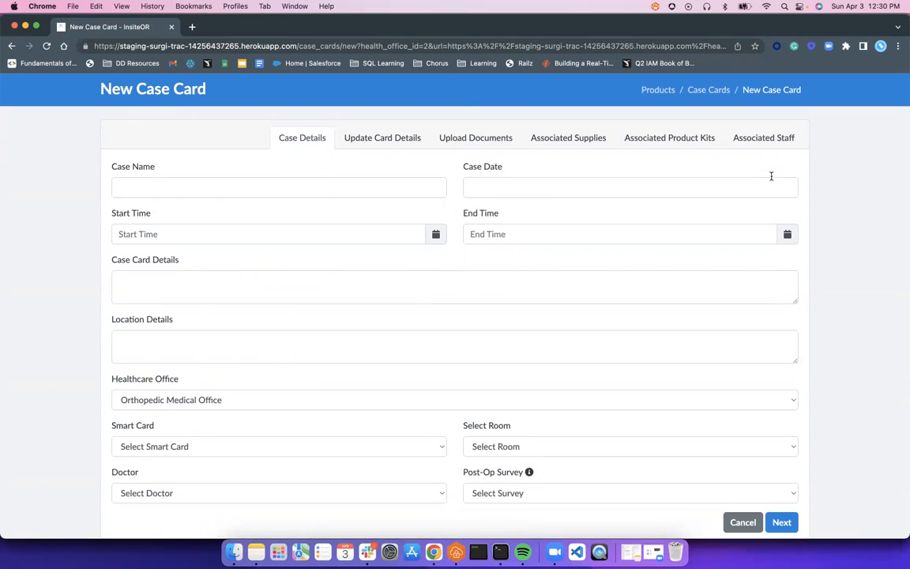
- Name the case 'Patients Last Name - Patients ID Number' and set the date to 04/29/2022
left_click(302, 186)
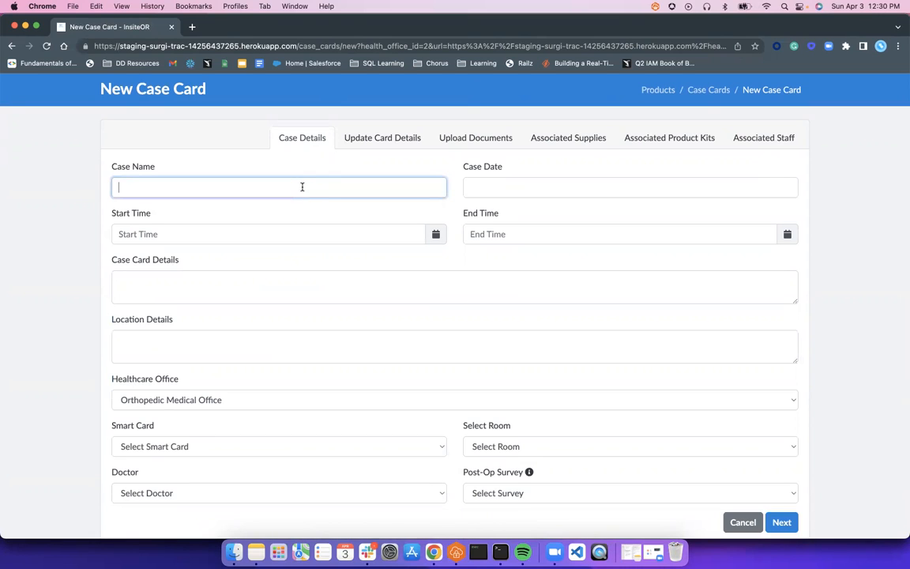
type("Patien")
type("-")
key("BackSpace")
key("BackSpace")
key("BackSpace")
key("BackSpace")
key("BackSpace")
type("me - Patients ")
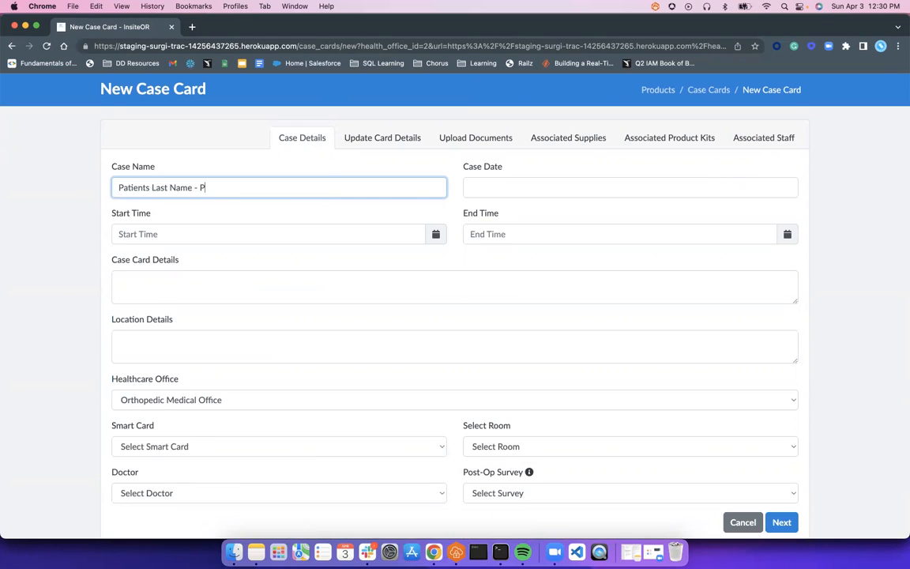
type("ID Number")
key("Tab")
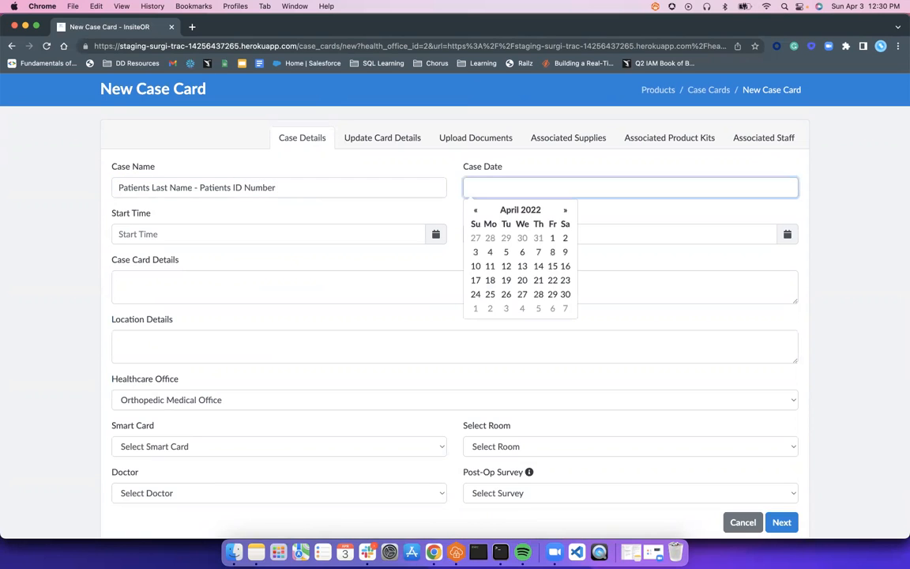
left_click(553, 295)
- Set the case Start Time to 5:45 AM
left_click(315, 237)
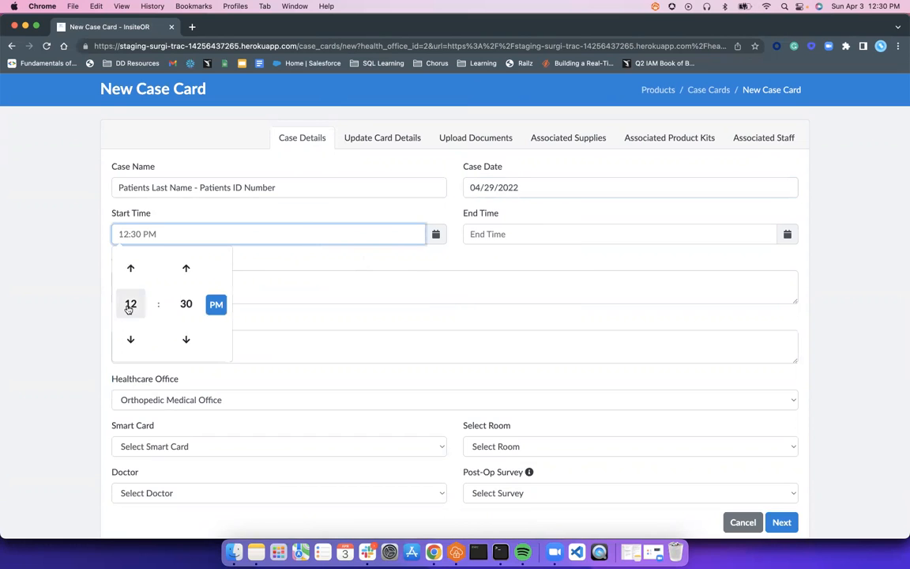
left_click(128, 305)
left_click(157, 294)
left_click(187, 300)
left_click(187, 322)
left_click(215, 306)
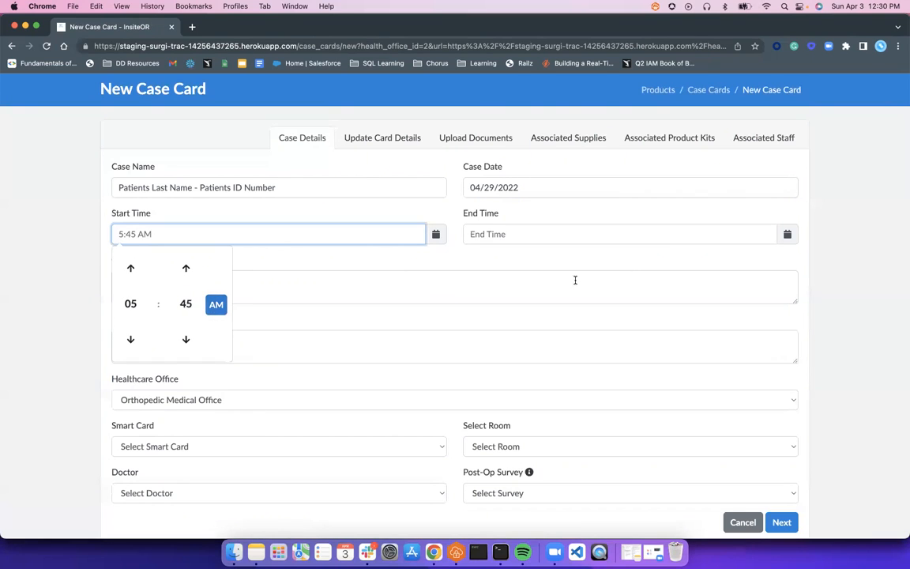
- Set the case End Time to 7:00 PM
left_click(786, 235)
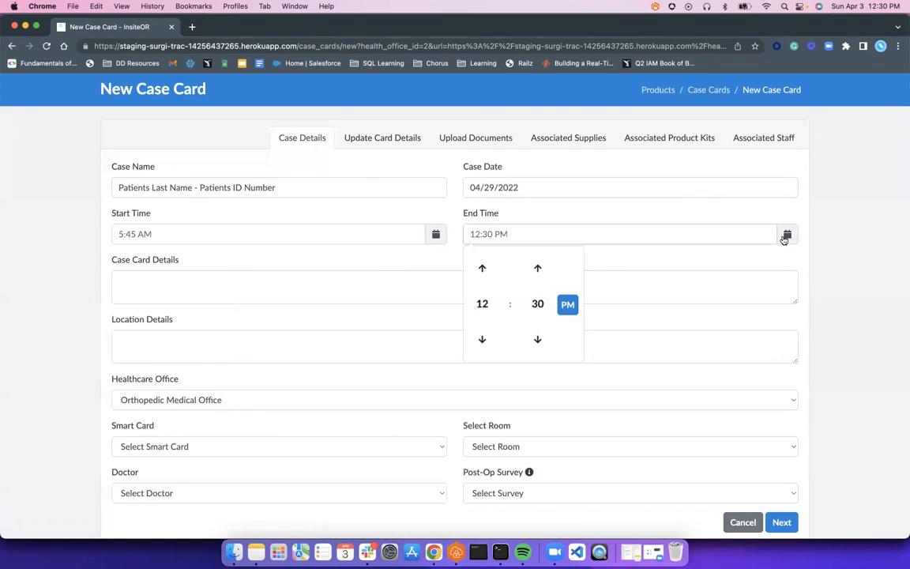
left_click(482, 306)
left_click(563, 298)
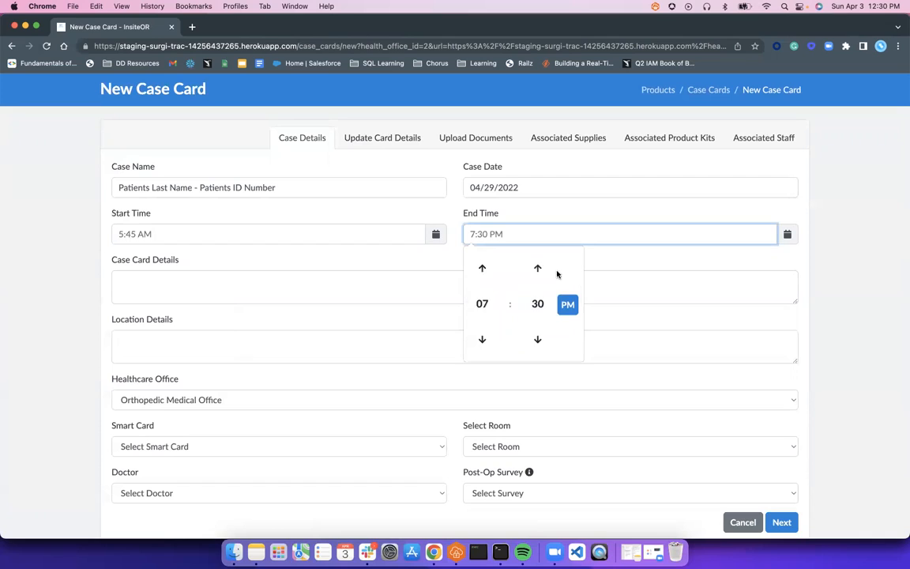
left_click(540, 303)
left_click(485, 263)
left_click(439, 261)
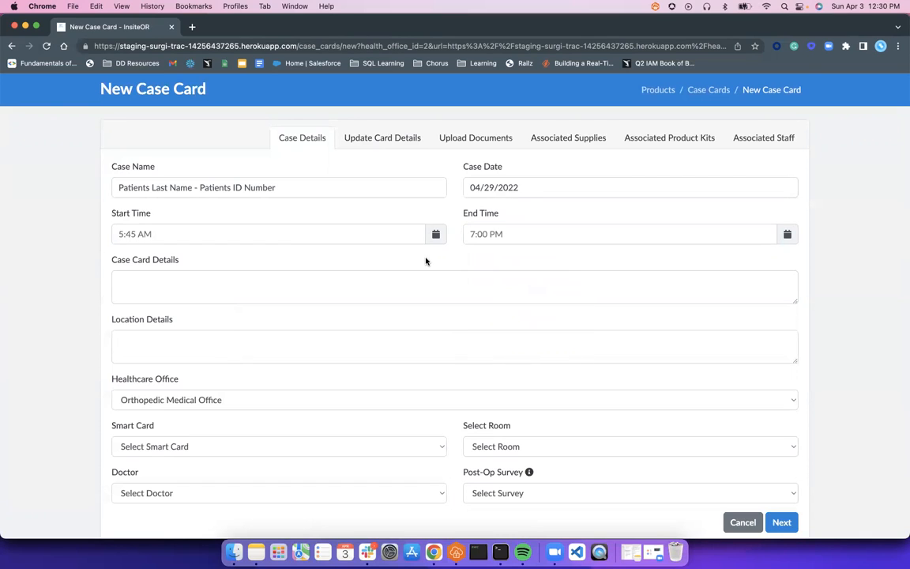
left_click(176, 287)
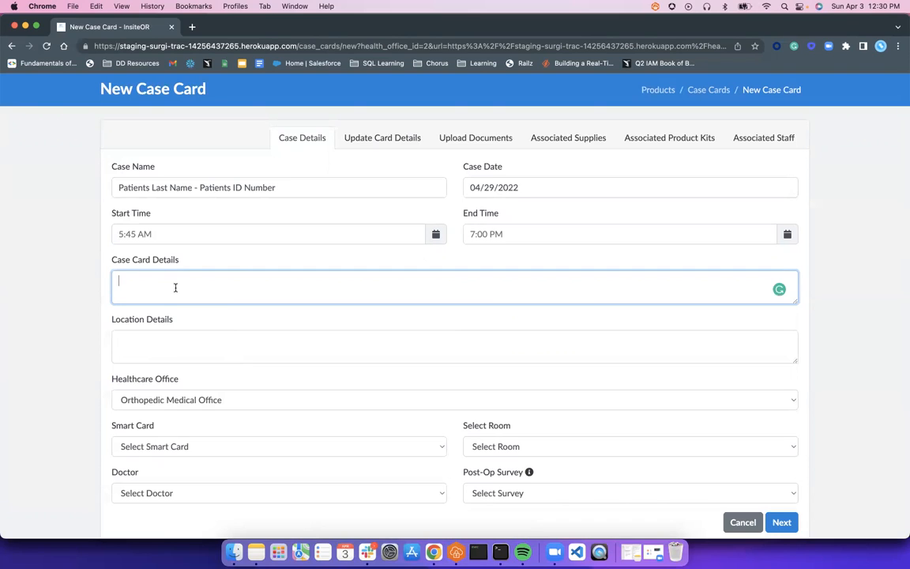
- Enter details 'TKA with Smith & Nephew' and POSC location directions to ask for the contact at the front
type("TKA")
type(" /")
type("with ")
type("Smith ")
type("& Nephew")
key("Tab")
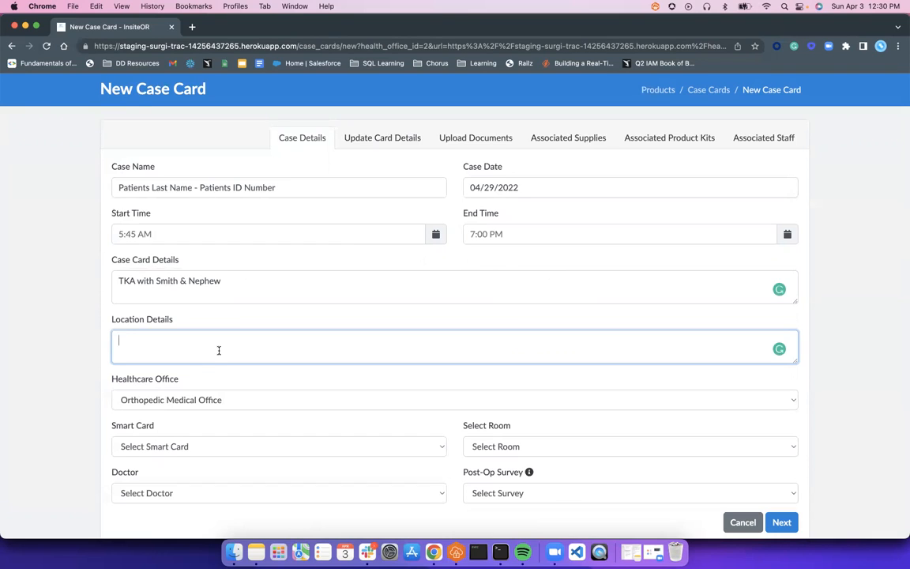
type("POSC")
type("go to thr")
type(" g")
key("BackSpace")
key("BackSpace")
key("BackSpace")
key("BackSpace")
type("he front and ask for Pam")
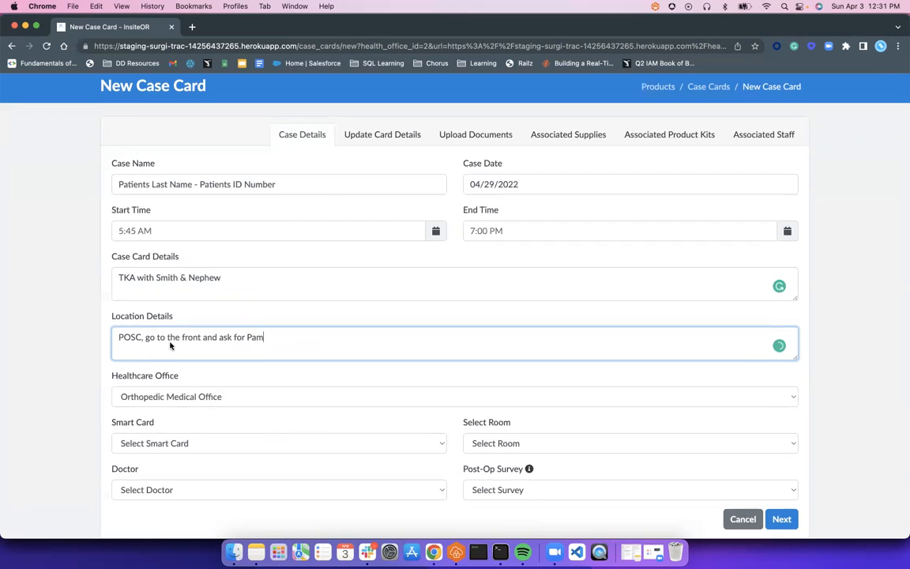
scroll(171, 348, "down", 2)
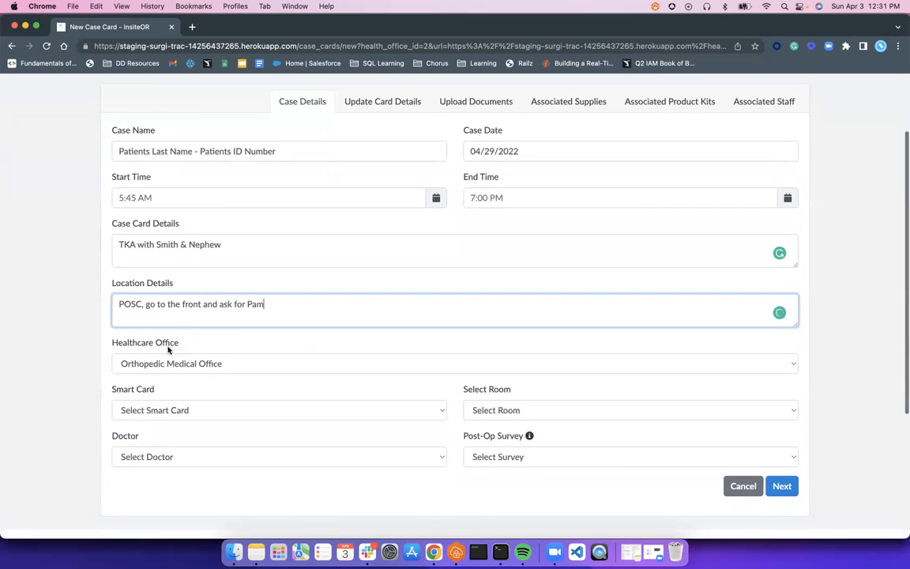
- Choose the hip surgery smart card and book Operating Room 1
left_click(158, 409)
left_click(158, 426)
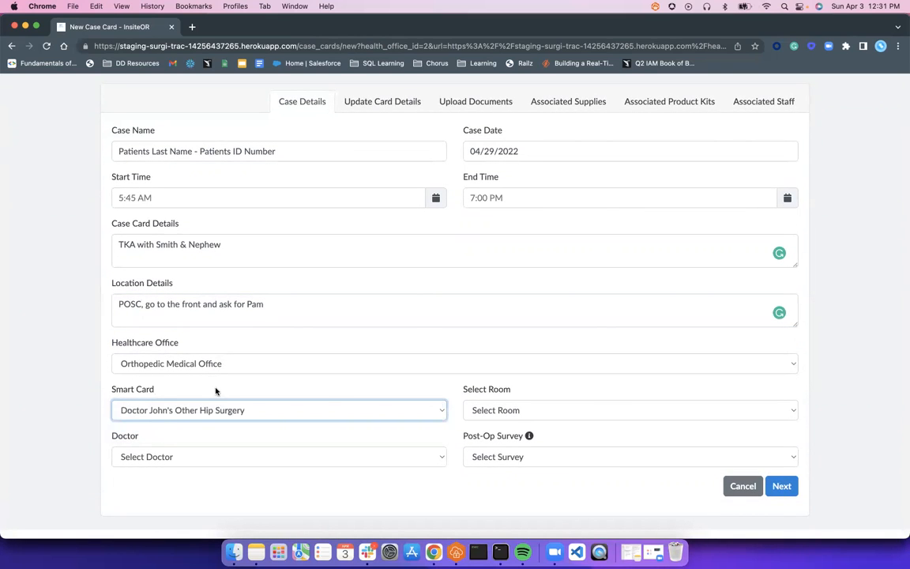
left_click(550, 408)
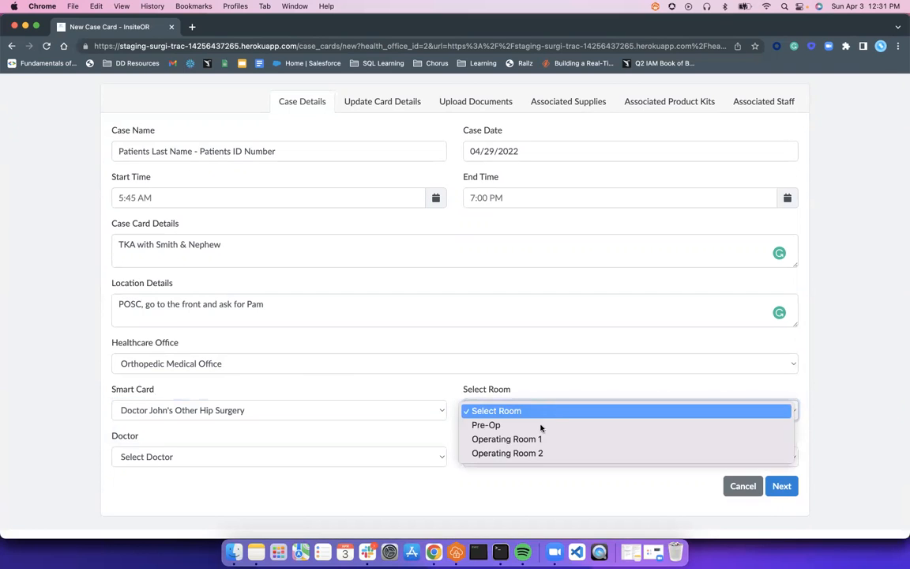
left_click(540, 439)
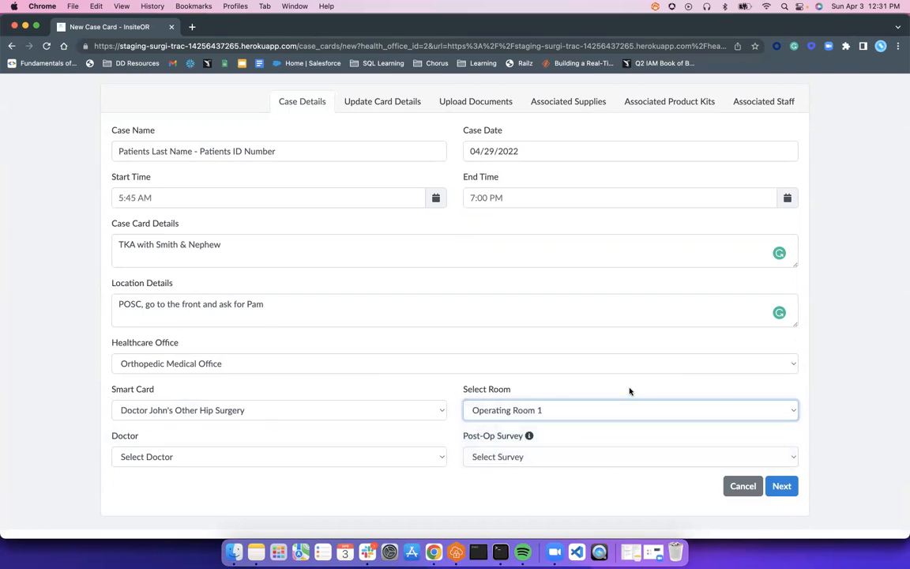
- Assign the first listed doctor, leave the post-op survey unset, and save the case details
left_click(257, 462)
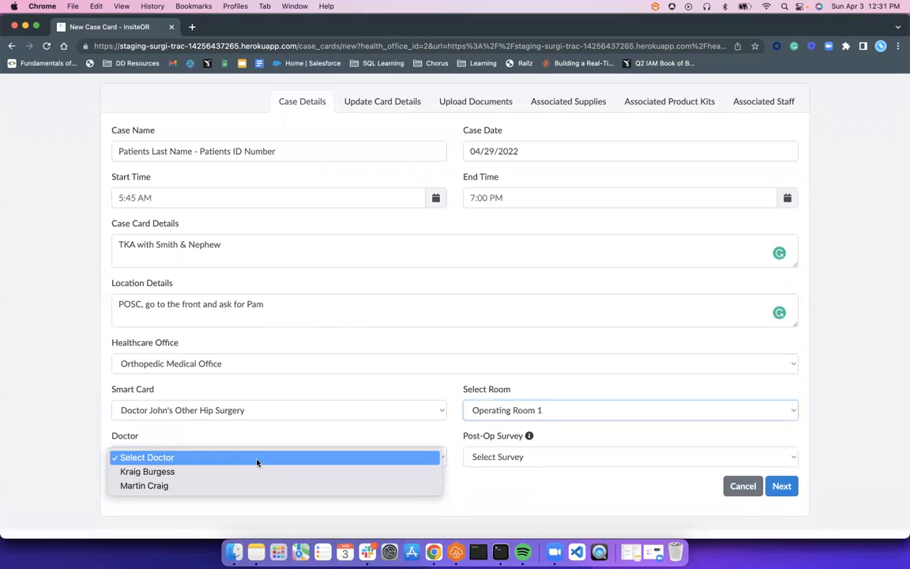
left_click(182, 472)
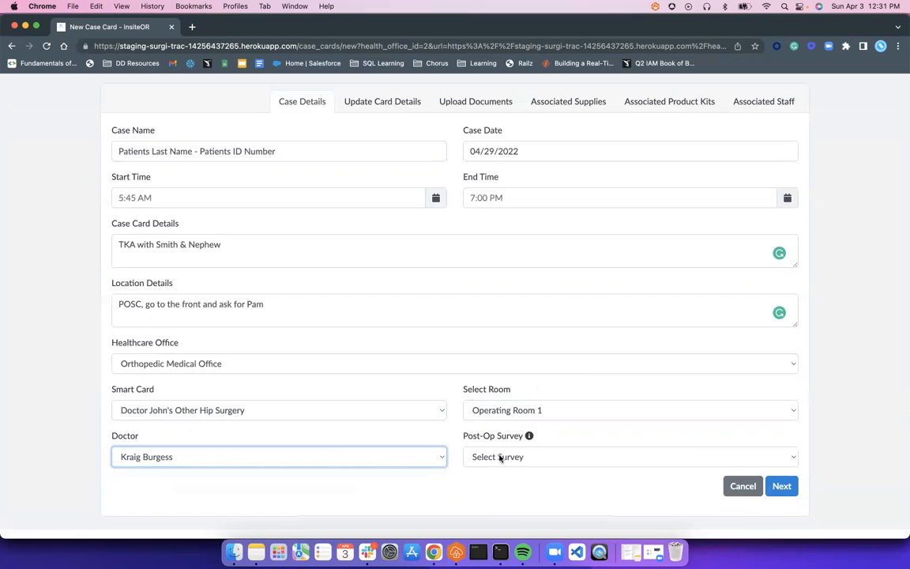
scroll(500, 458, "down", 1)
left_click(510, 431)
left_click(776, 404)
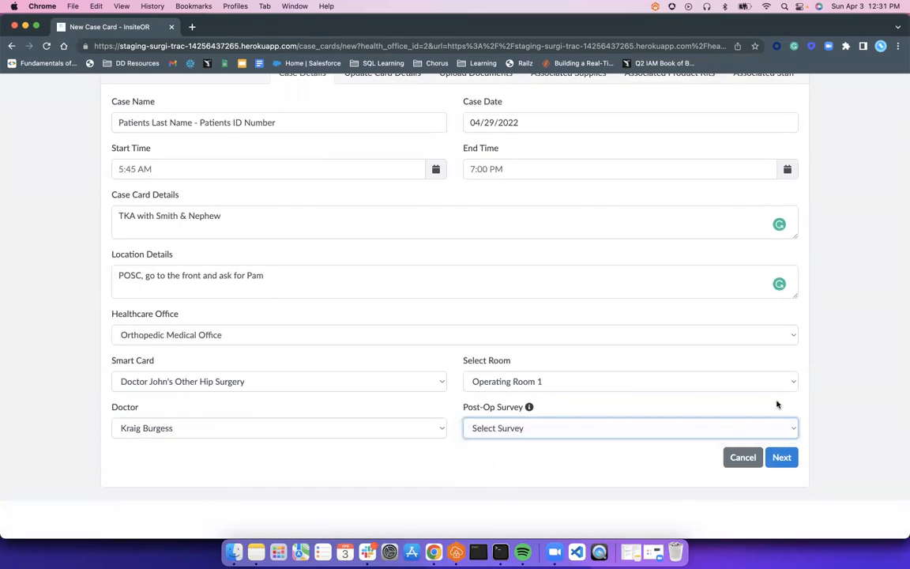
left_click(781, 457)
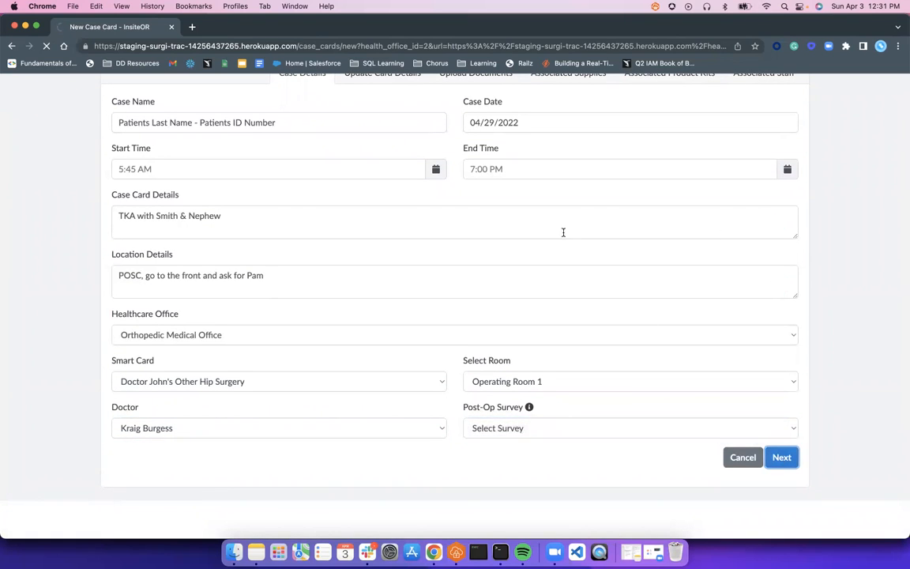
- Add CPT codes 23460.0 and 27823.0 to the card details
scroll(323, 287, "down", 1)
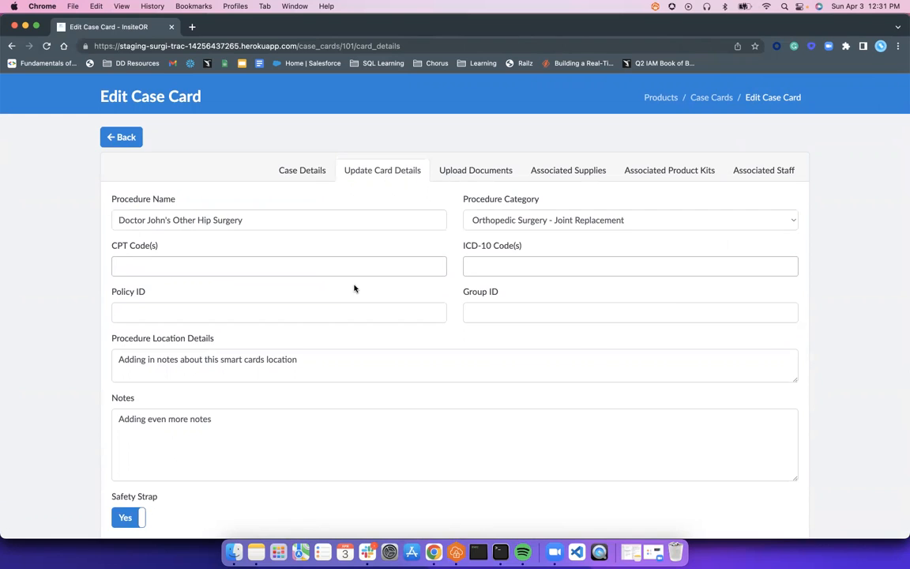
left_click(135, 265)
type("2347")
key("BackSpace")
key("Down")
key("Return")
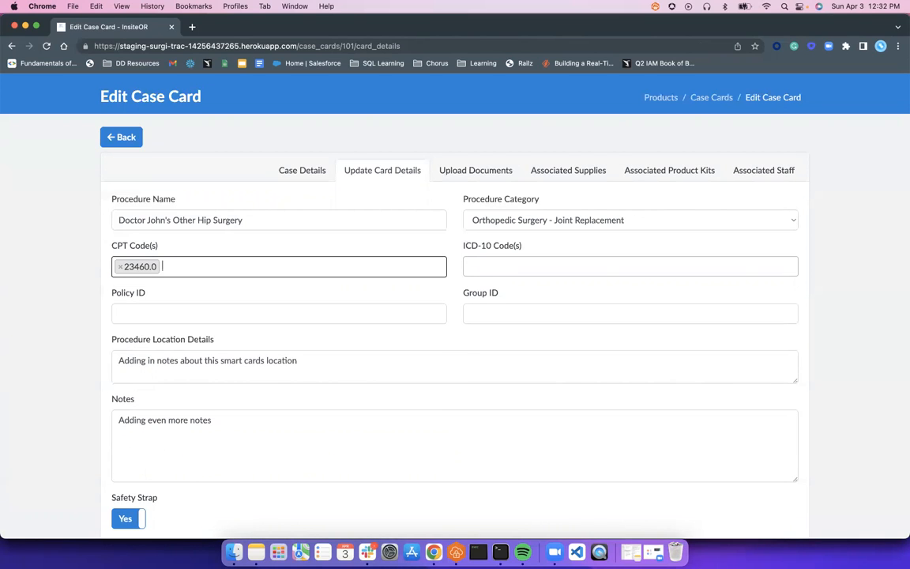
type("23")
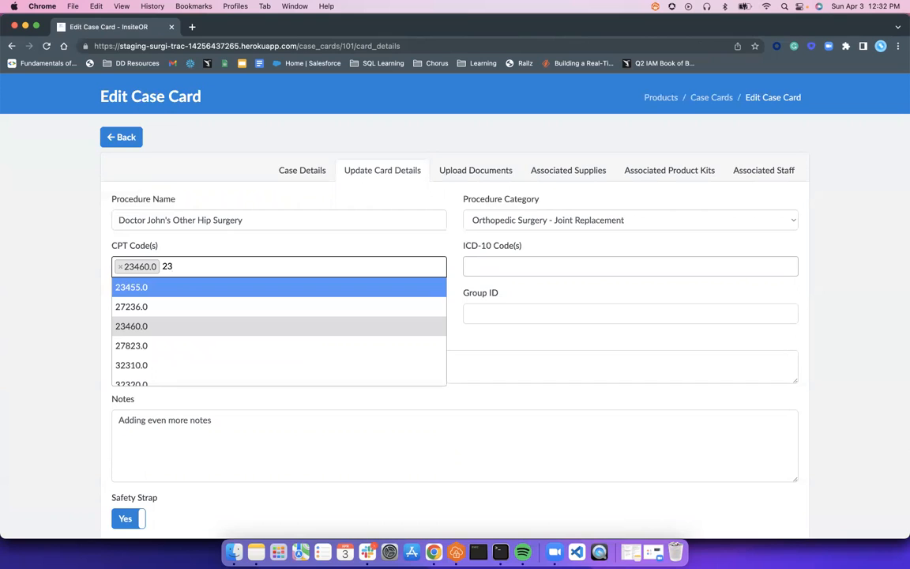
key("Down")
key("Down")
key("Down")
key("Return")
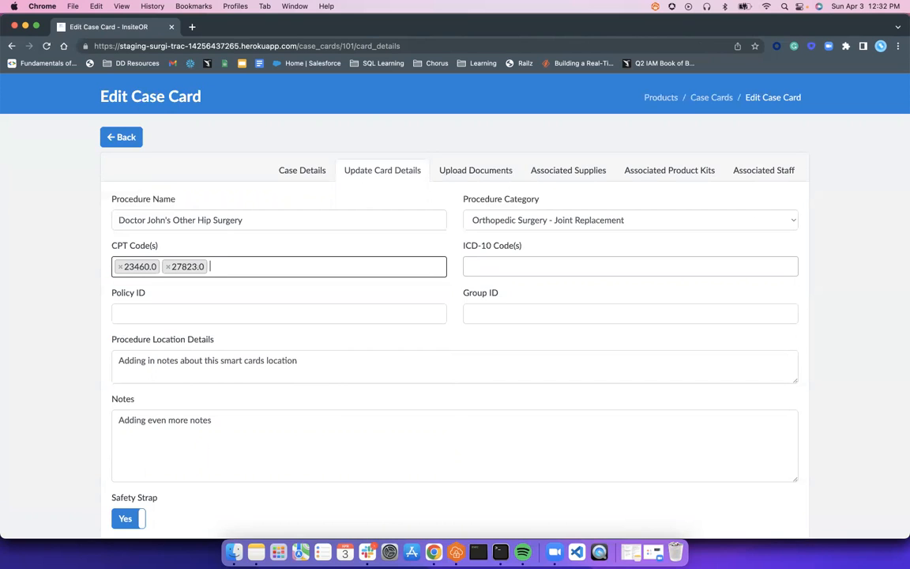
- Add ICD-10 codes M00.0 and M00.04 from the code search
left_click(544, 268)
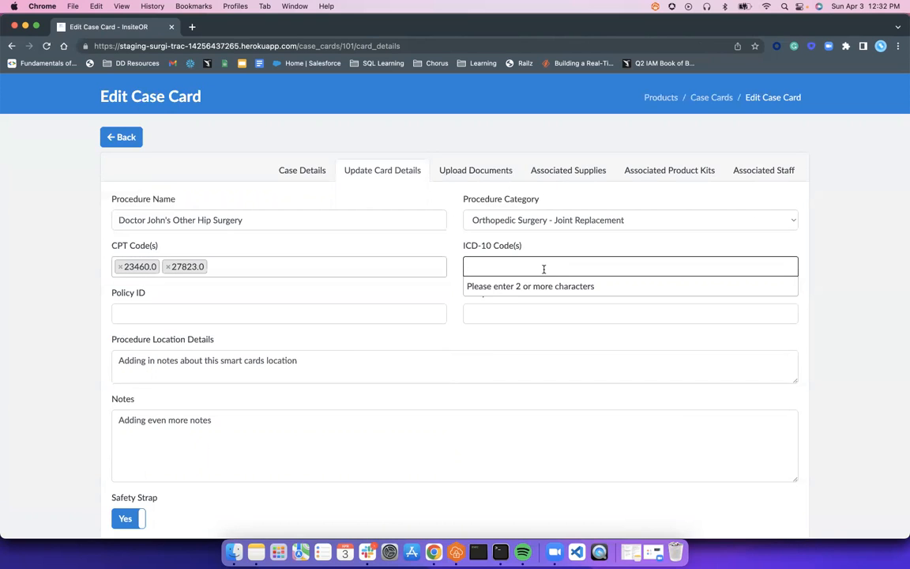
type("st")
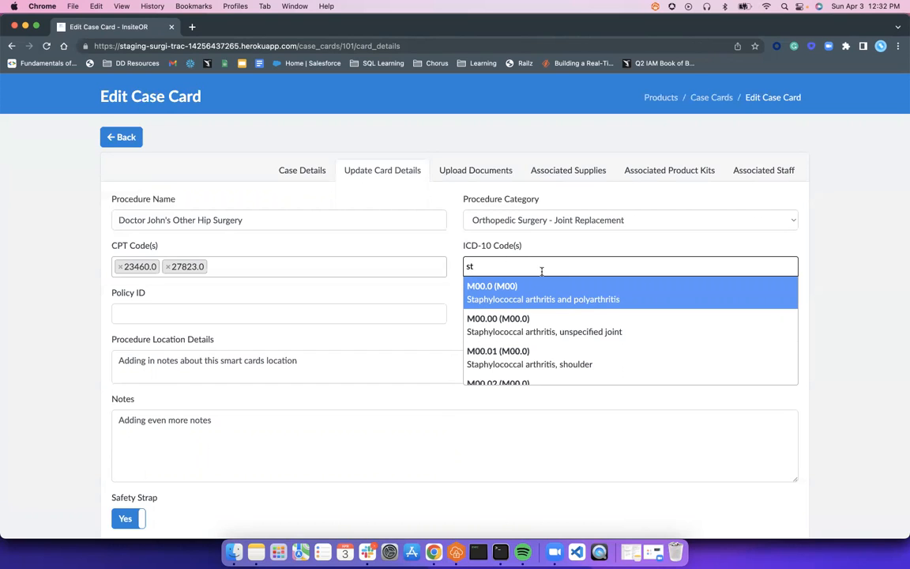
key("BackSpace")
key("BackSpace")
type("M0")
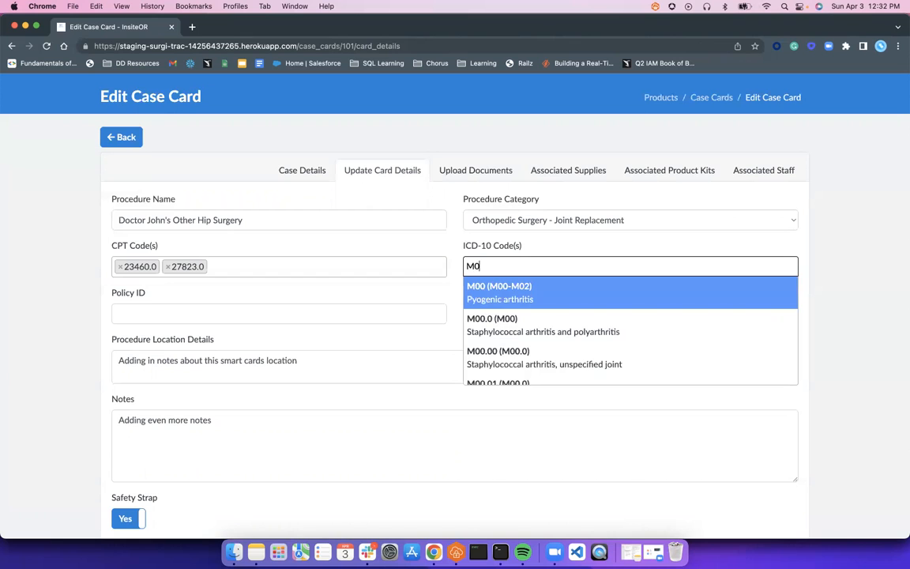
scroll(504, 331, "down", 2)
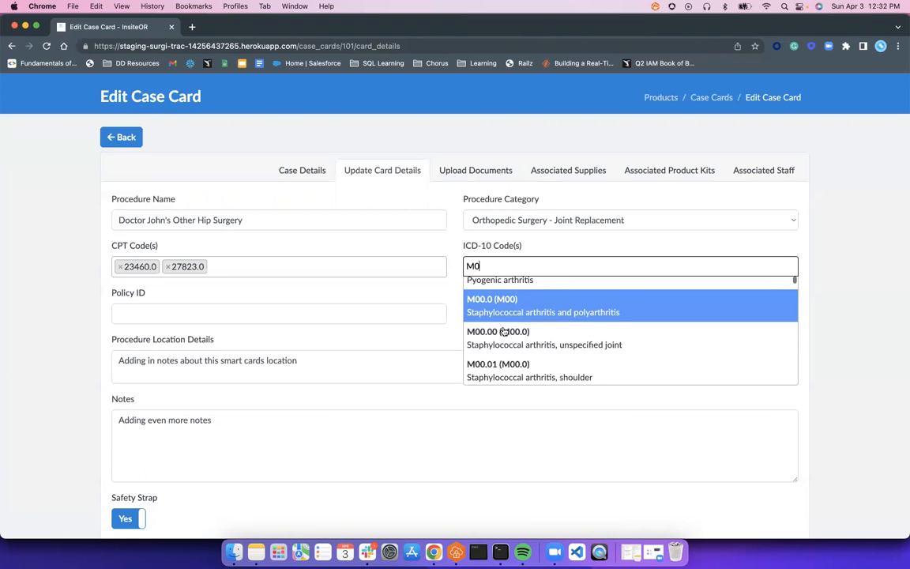
scroll(505, 331, "down", 3)
scroll(504, 324, "up", 5)
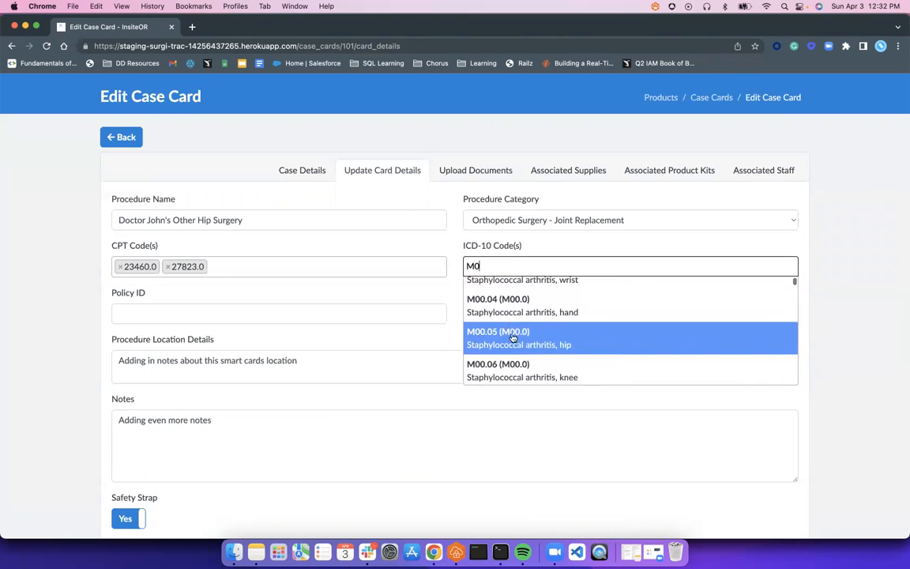
left_click(490, 303)
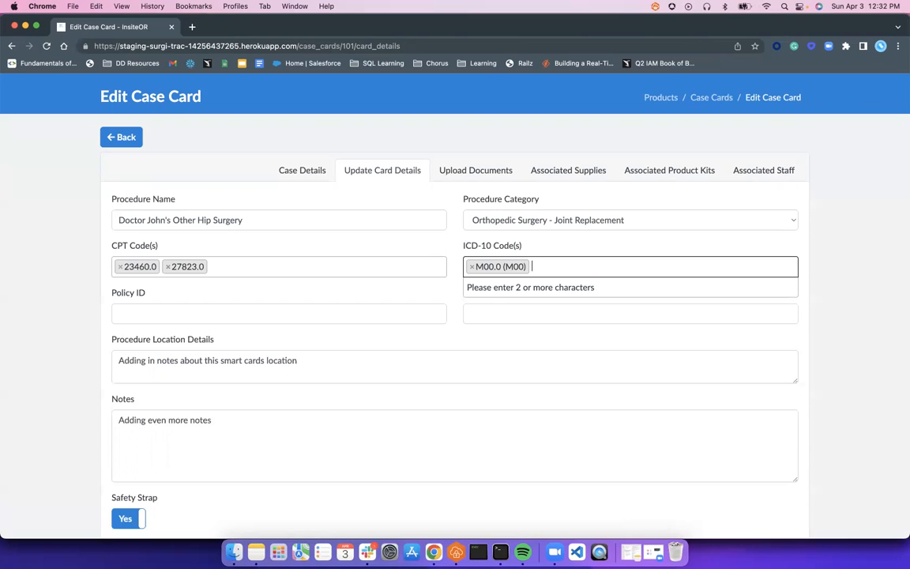
type("arthri")
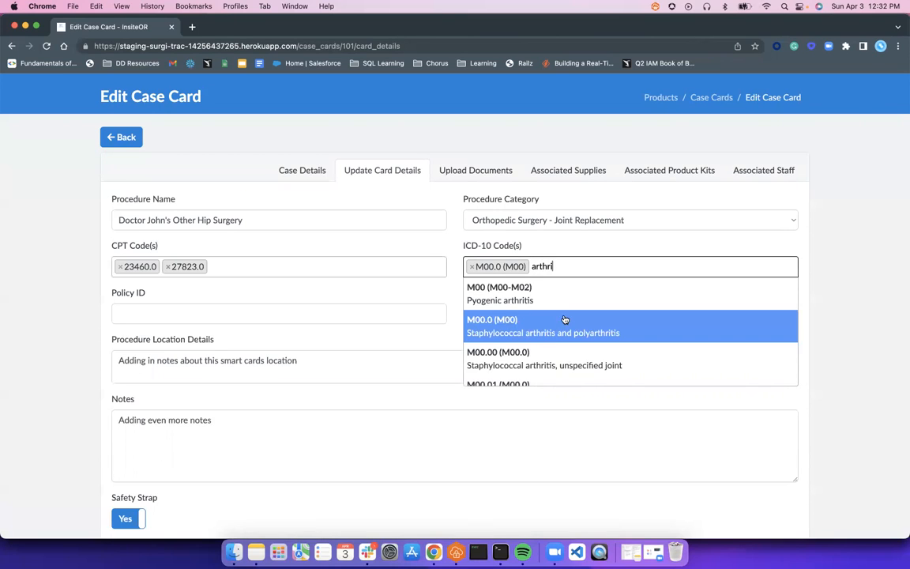
scroll(568, 319, "down", 3)
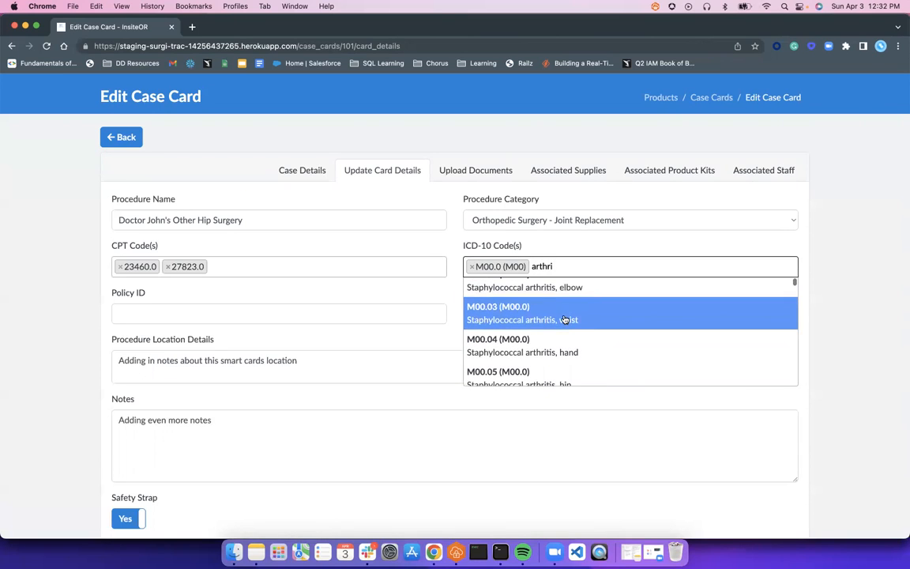
left_click(611, 348)
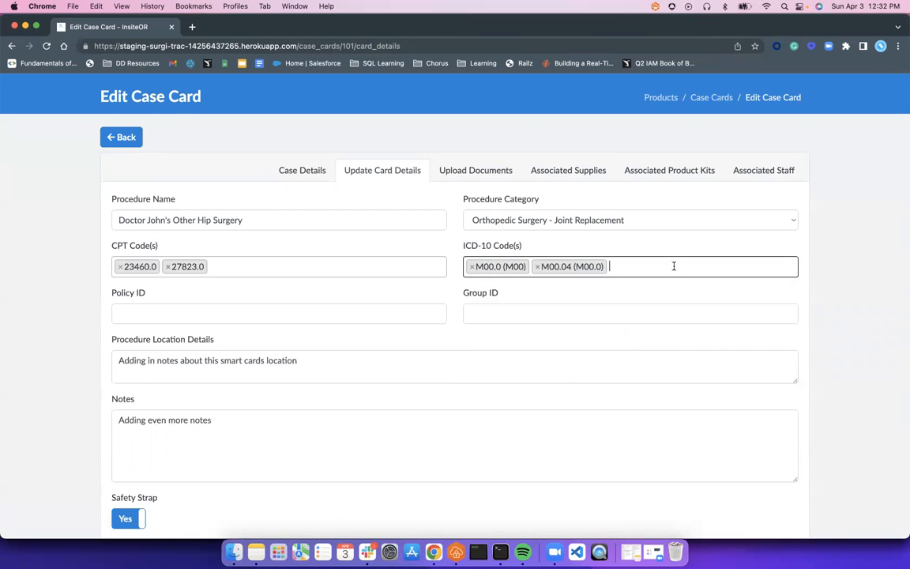
left_click(234, 314)
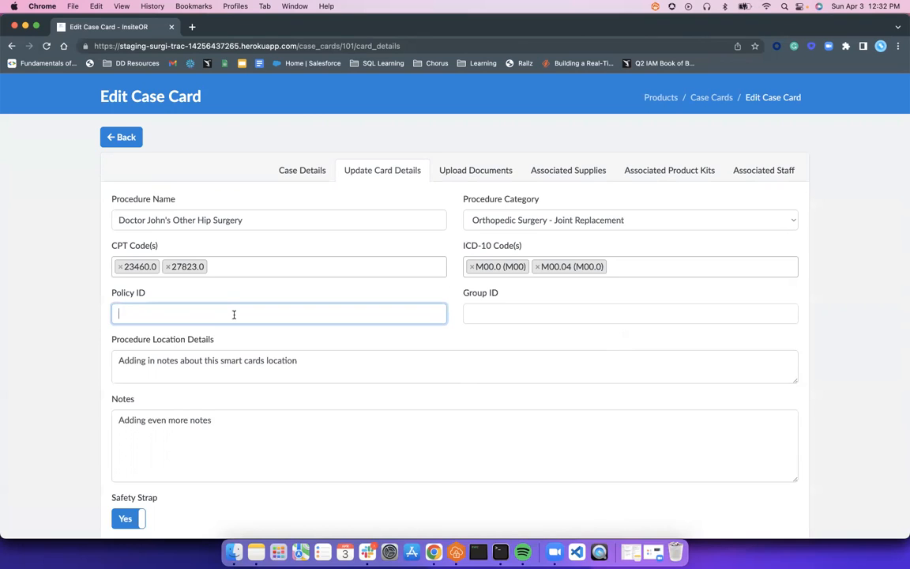
- Enter the insurance policy ID and group ID numbers on the card details
type("123456")
key("Tab")
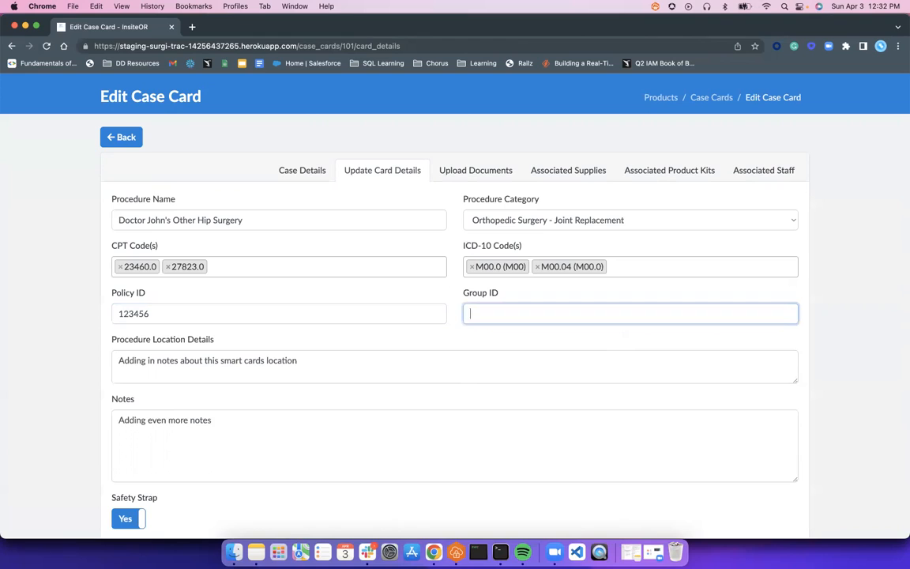
key("shift+Tab")
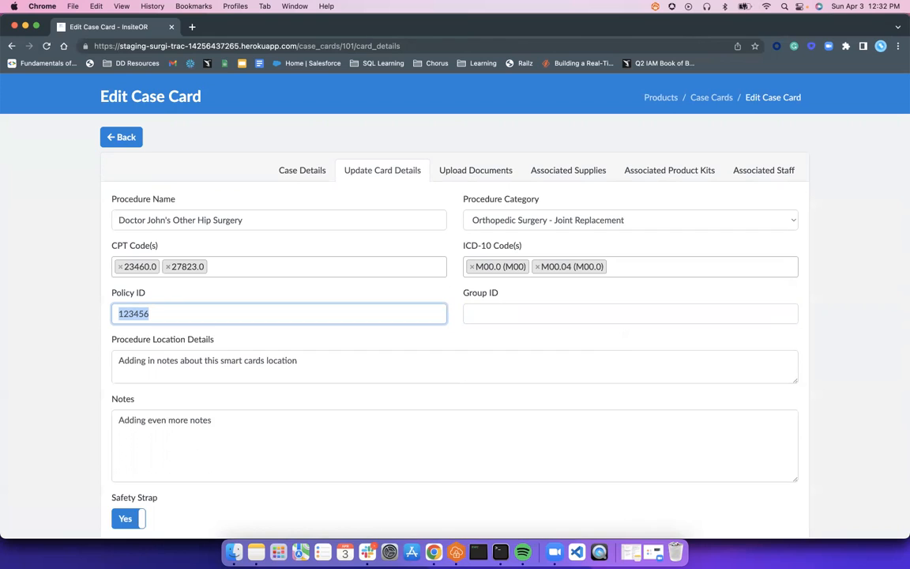
key("Tab")
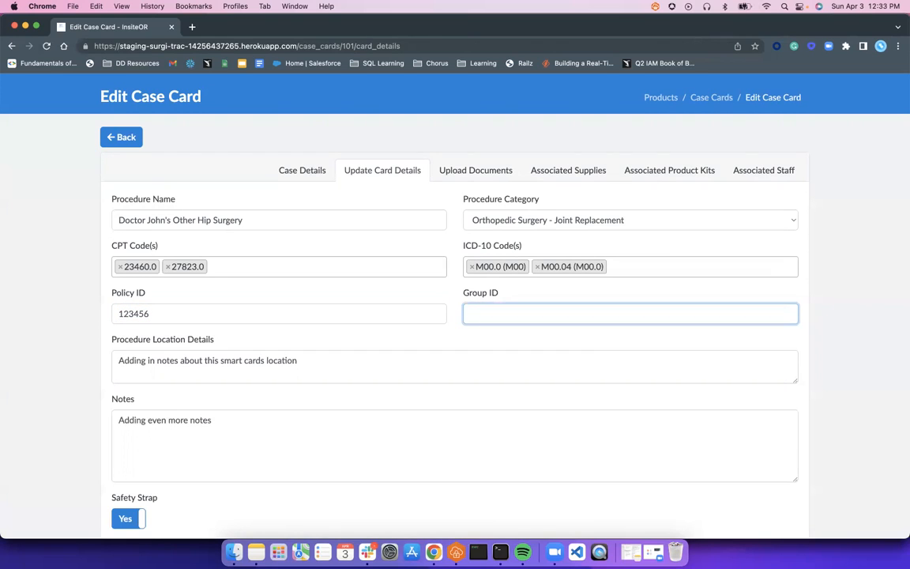
type("123456789")
left_click(189, 318)
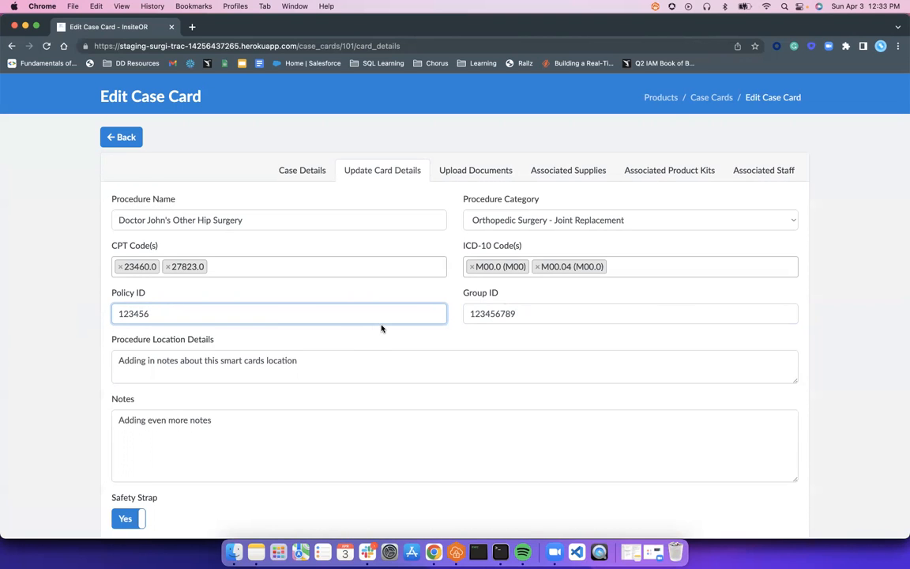
scroll(381, 328, "up", 1)
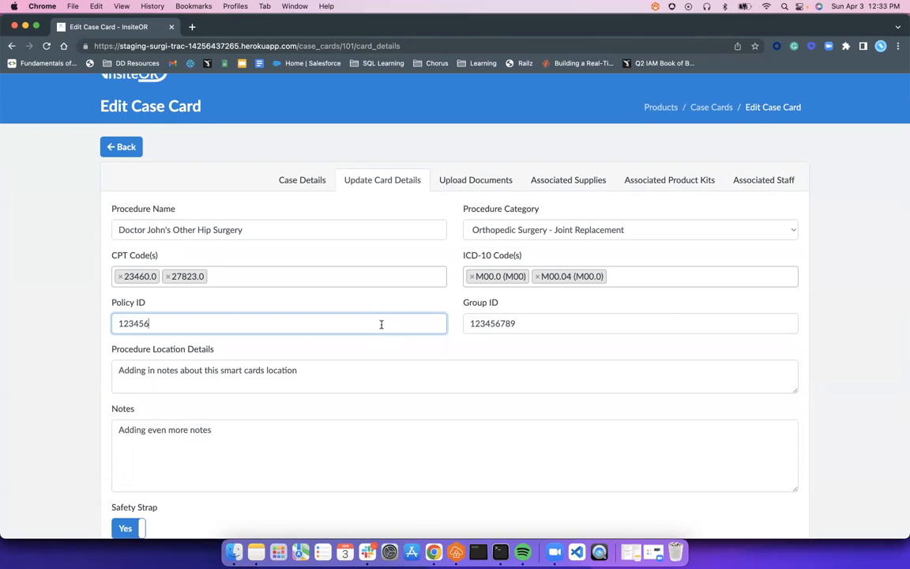
scroll(382, 326, "down", 1)
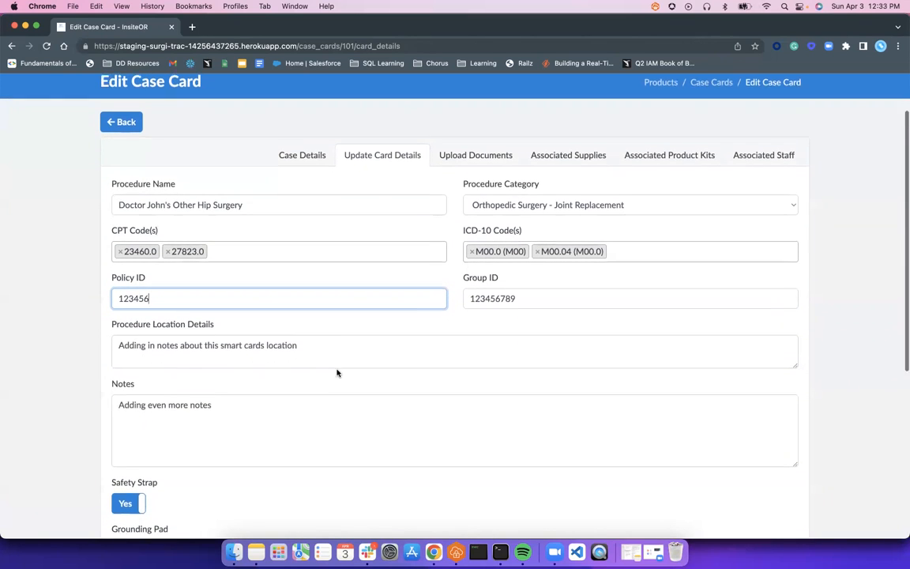
scroll(380, 316, "down", 2)
left_click(511, 272)
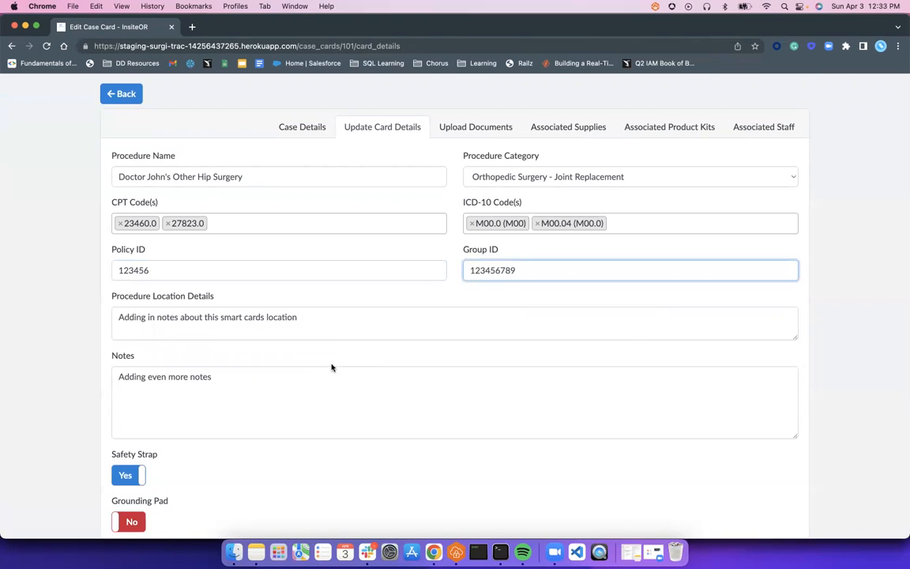
scroll(300, 369, "down", 5)
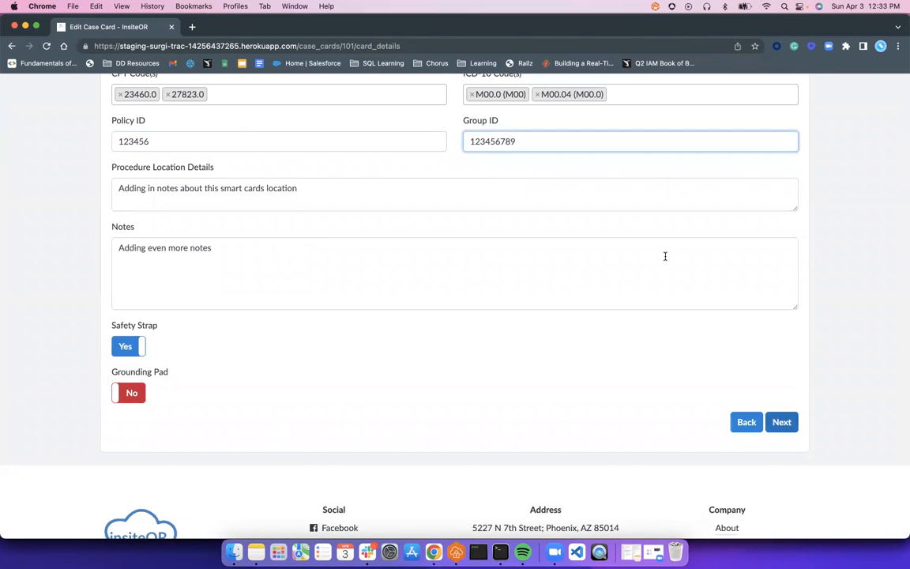
scroll(660, 258, "up", 7)
scroll(598, 349, "down", 9)
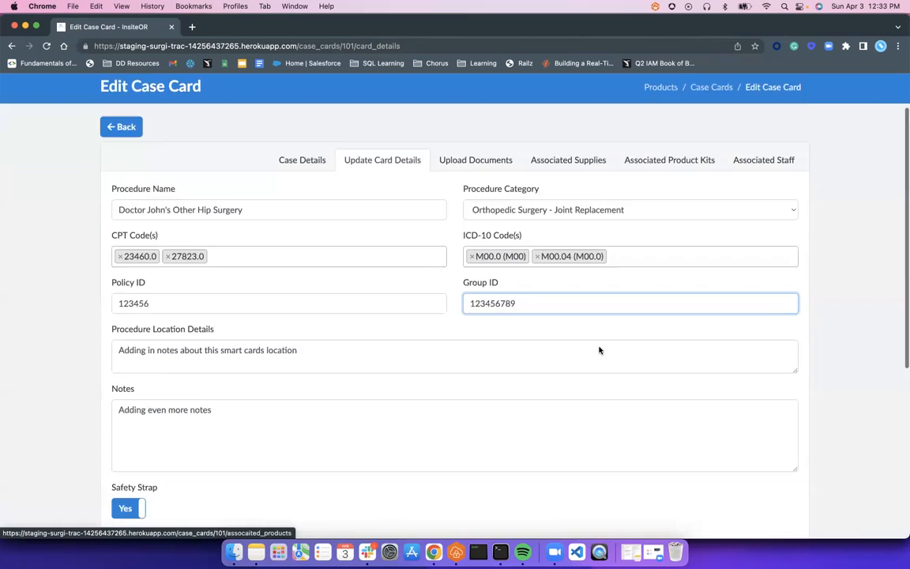
- Submit the updated card details to reach the Upload Documents step
left_click(781, 370)
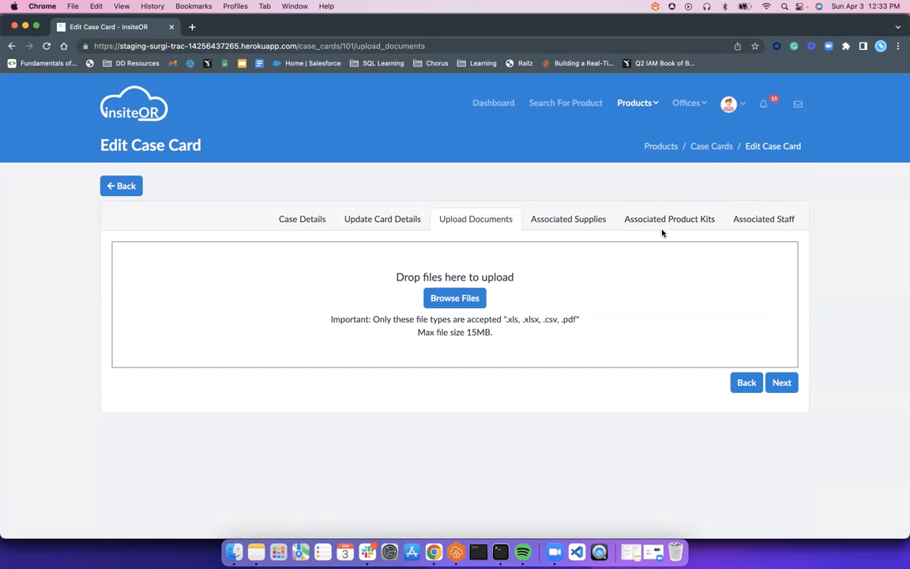
- Add the rep found by name in Find Staff to Associated Staff, then finish the card
left_click(750, 227)
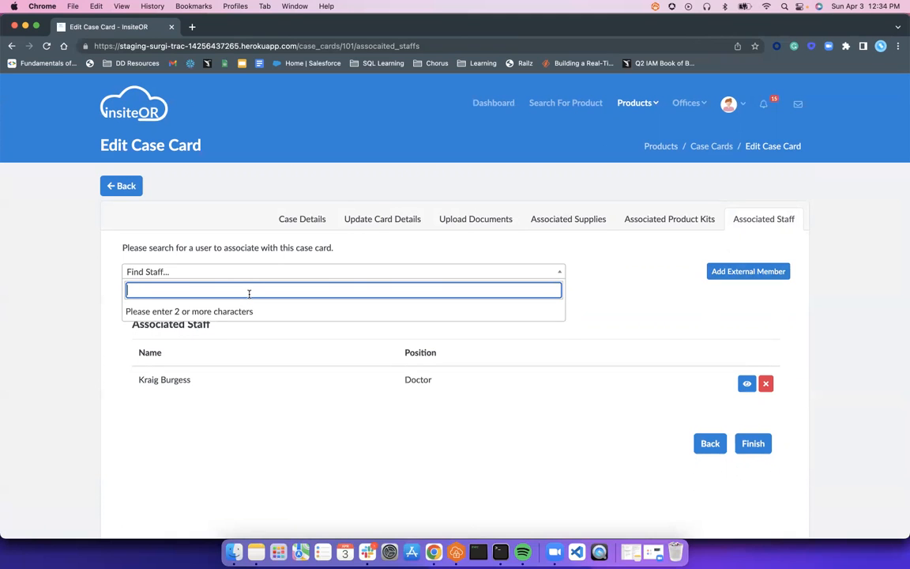
type("bren")
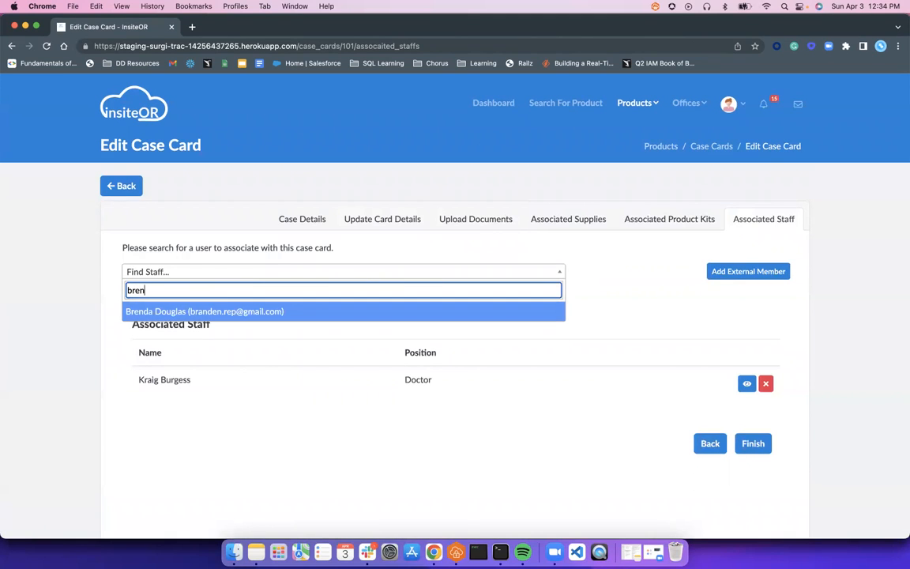
key("Return")
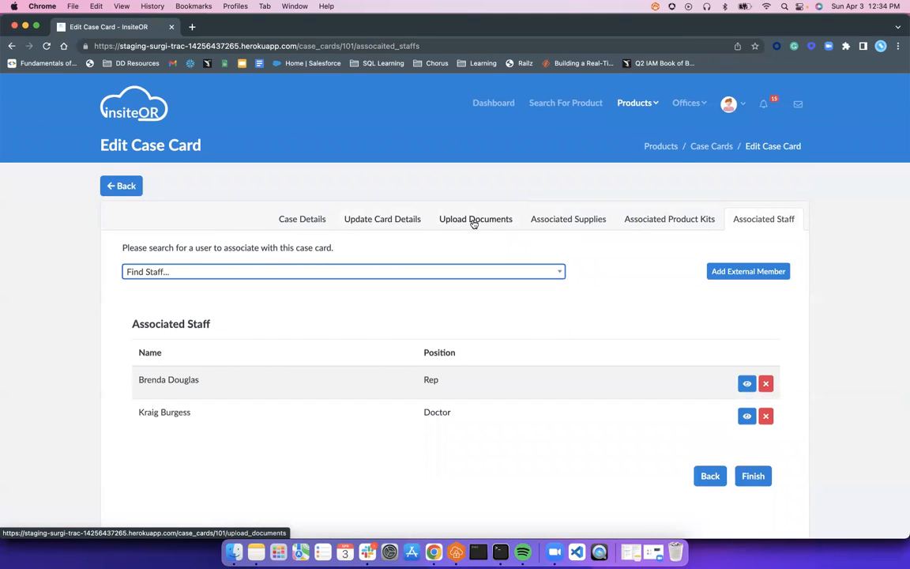
left_click(751, 476)
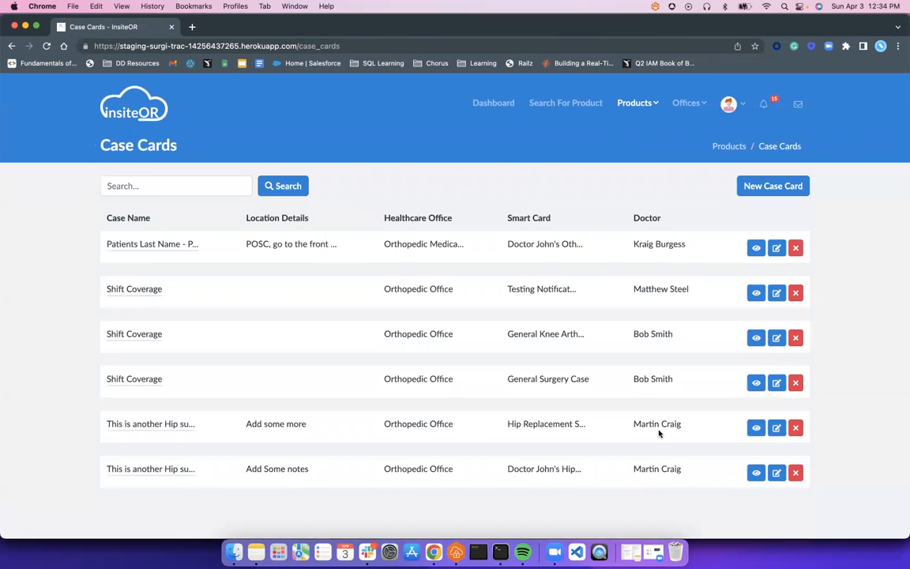
- Open the Patients Last Name case card and view its Rep and Doctor staff
left_click(143, 249)
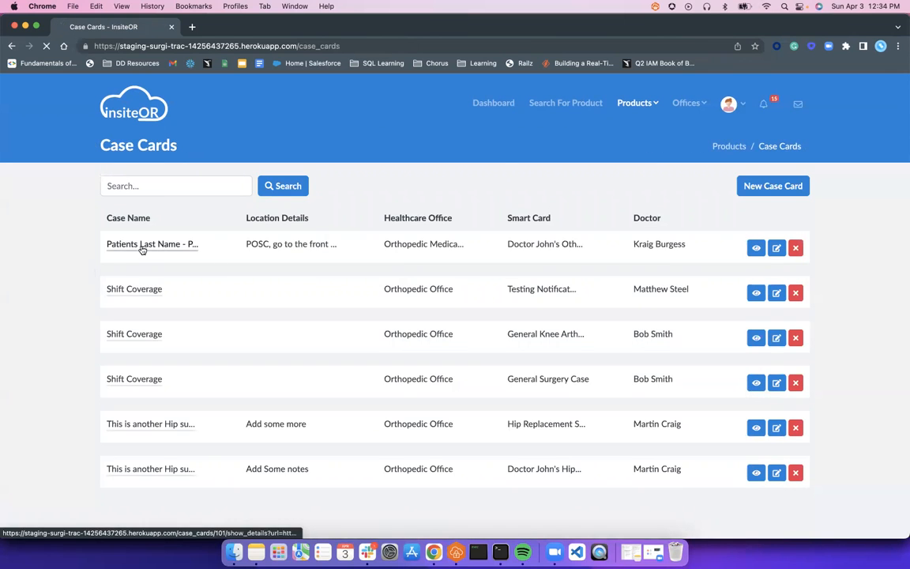
scroll(274, 258, "down", 1)
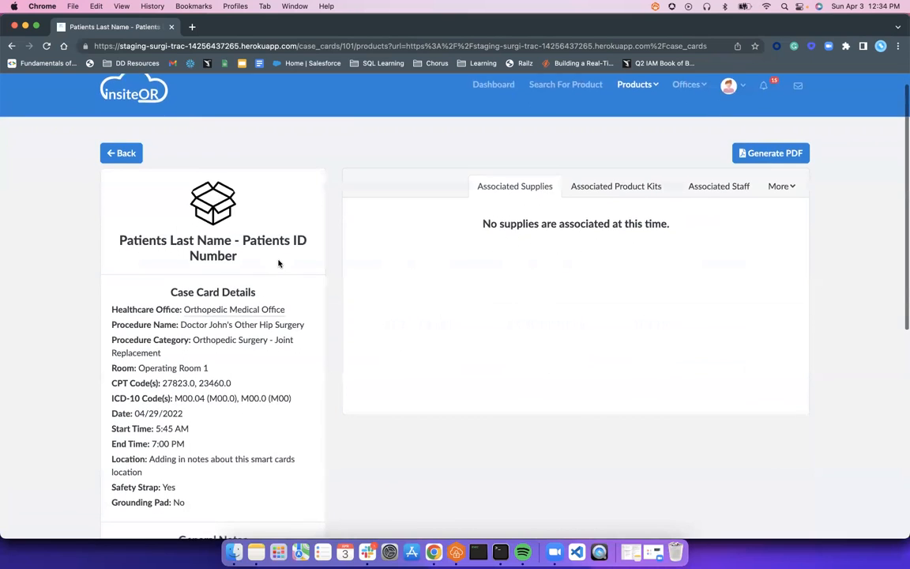
scroll(274, 259, "down", 3)
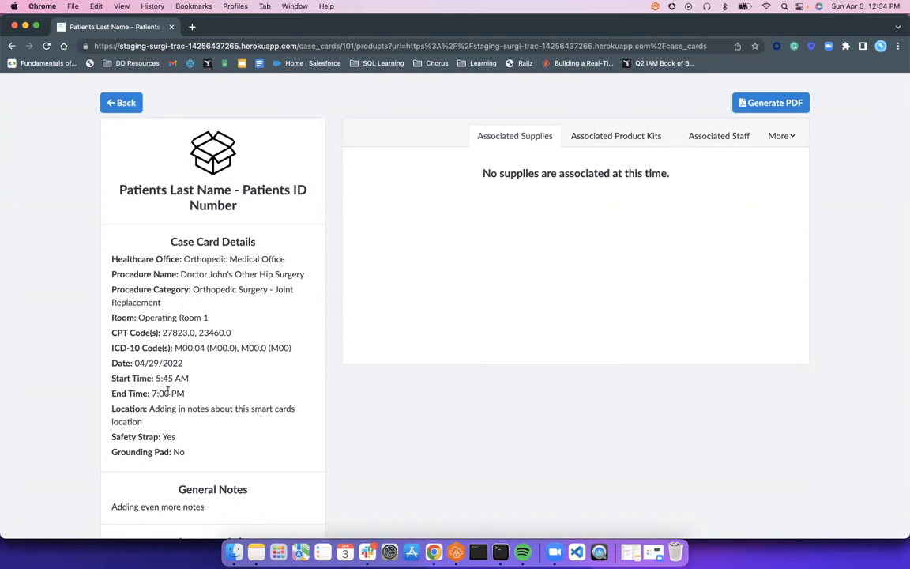
left_click(715, 135)
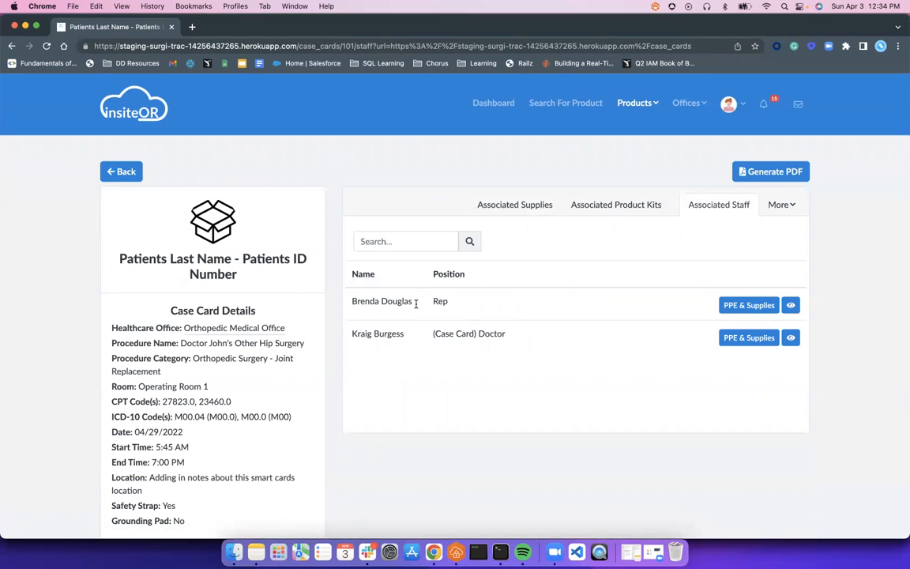
- Message the rep 'Hey I just scheduled a new Kneww surgery for April 29th', then return to Dashboard
left_click(791, 307)
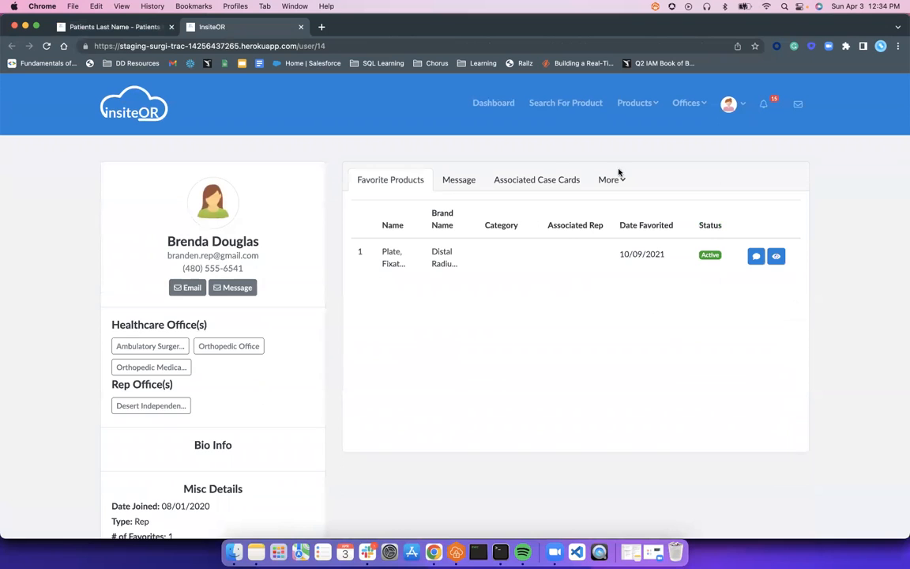
left_click(470, 178)
left_click(553, 476)
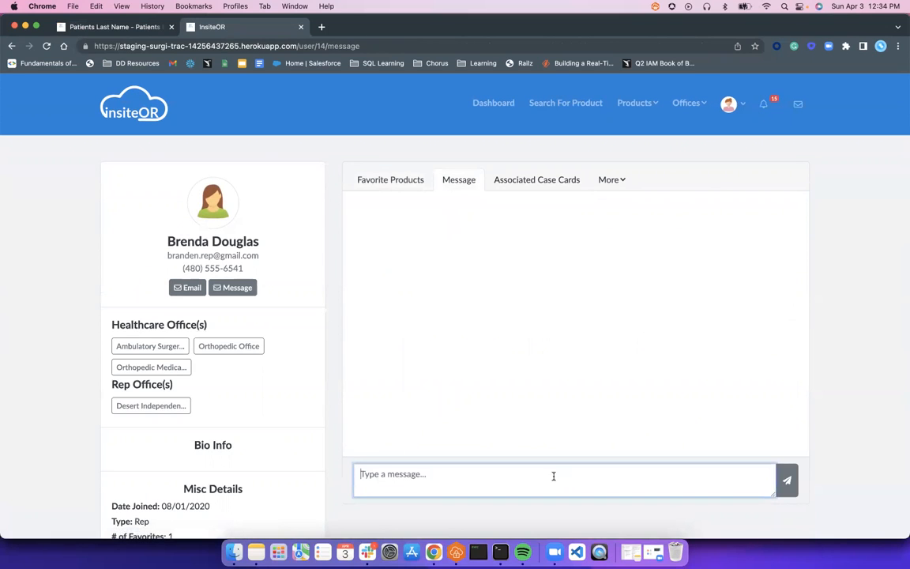
type("Hey I just ")
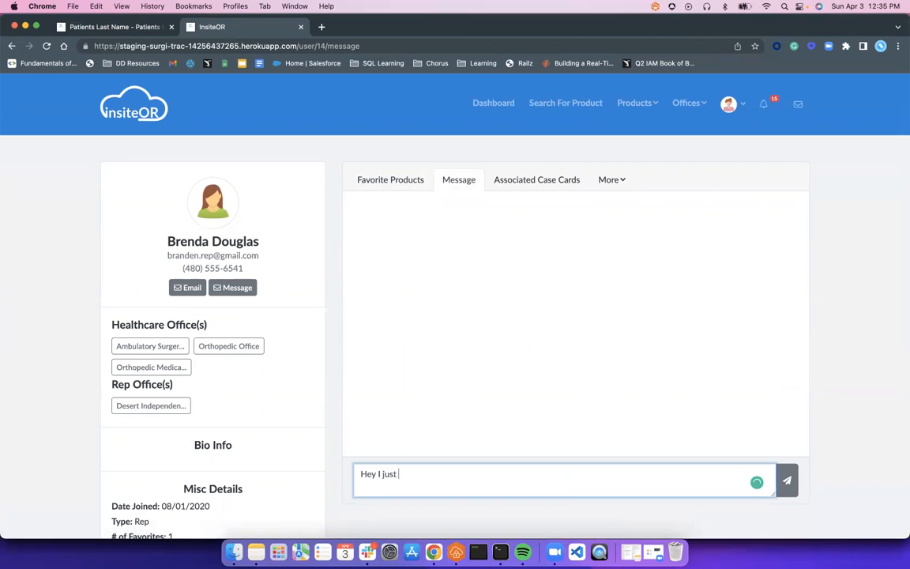
type("scheduled a new Kneww surgery for April 29th")
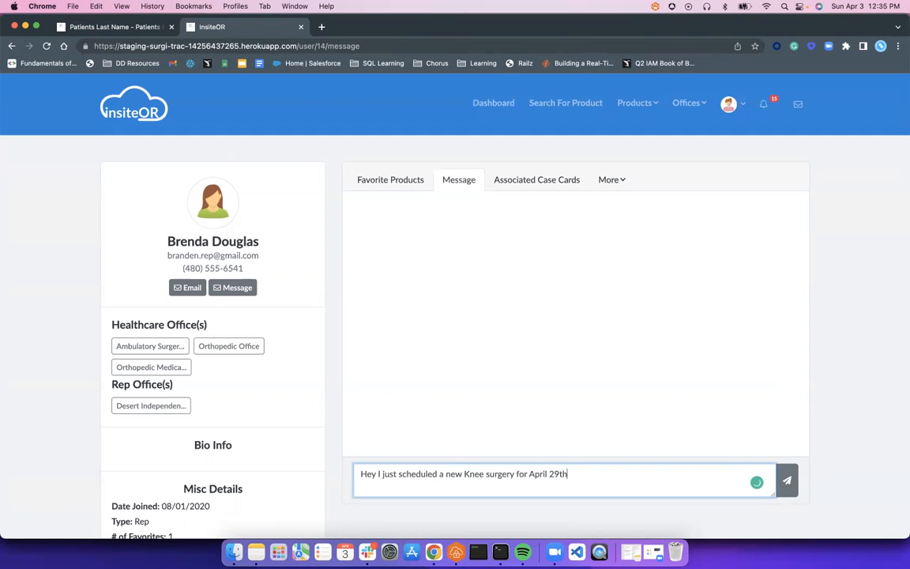
left_click(787, 480)
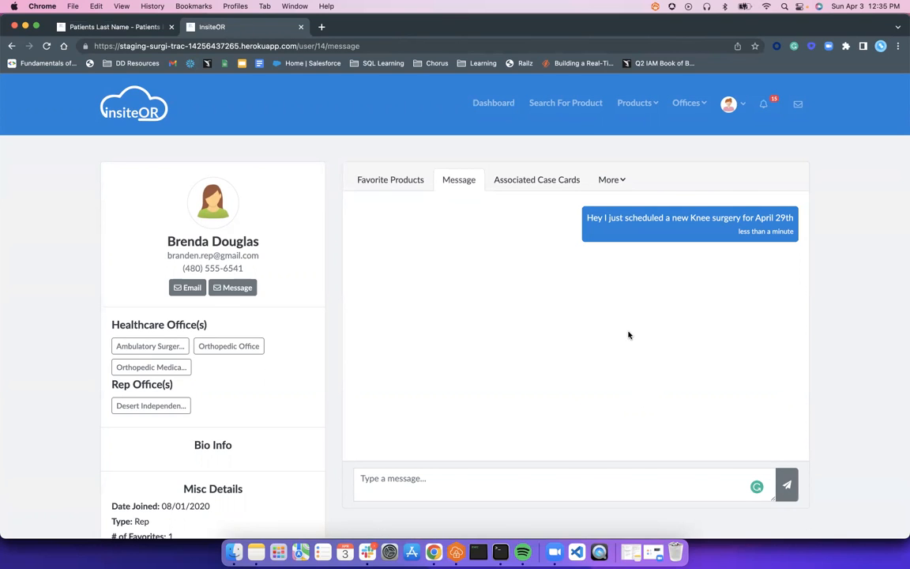
left_click(488, 101)
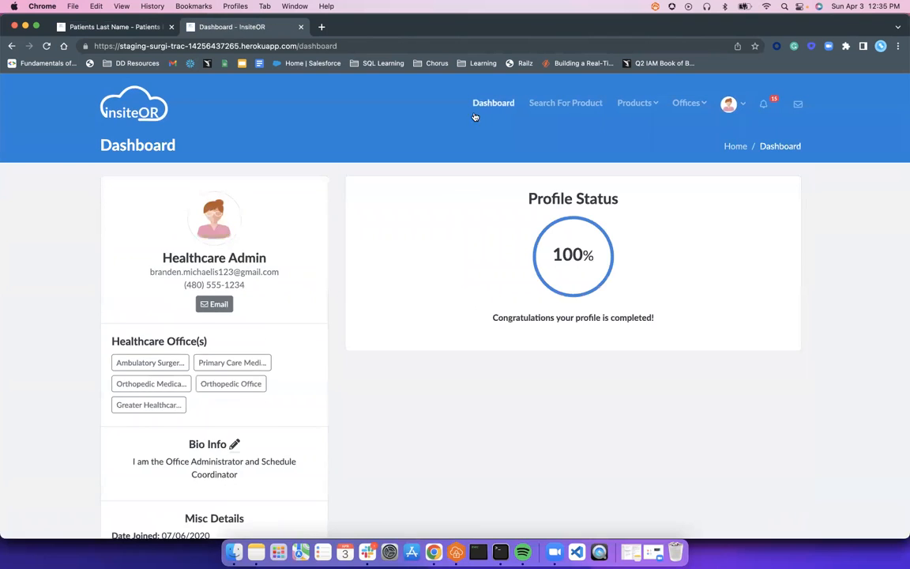
- Open the Orthopedic Medical Office's Case Cards list from its left menu
left_click(147, 391)
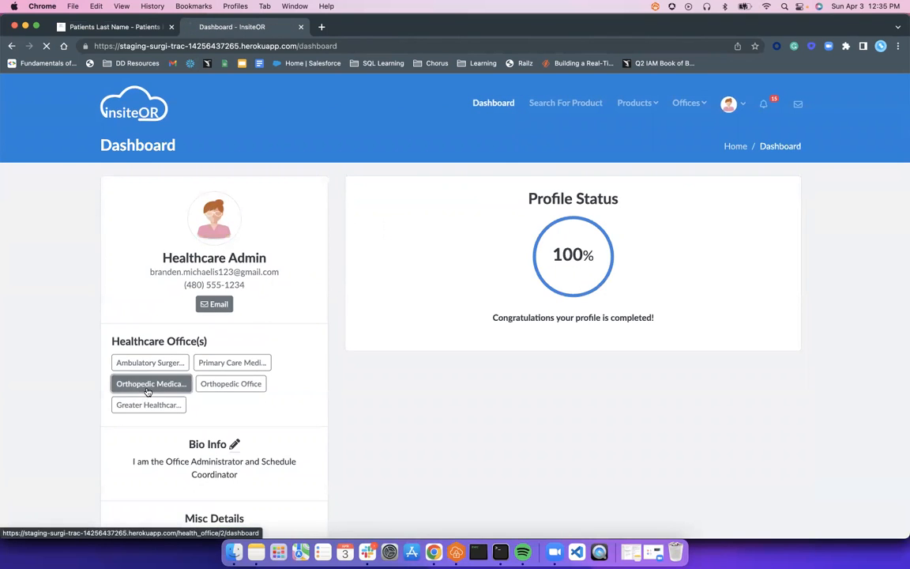
right_click(140, 523)
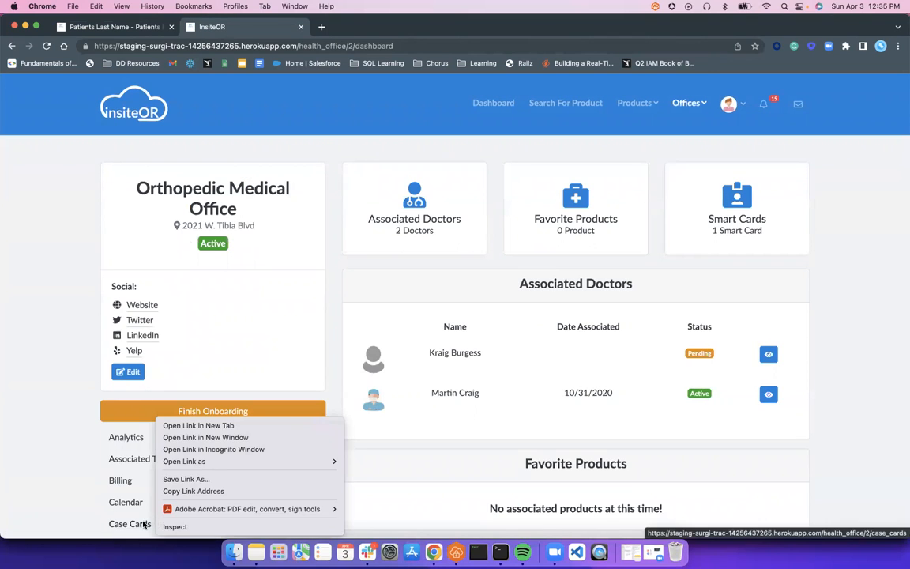
right_click(139, 524)
key("Escape")
left_click(126, 501)
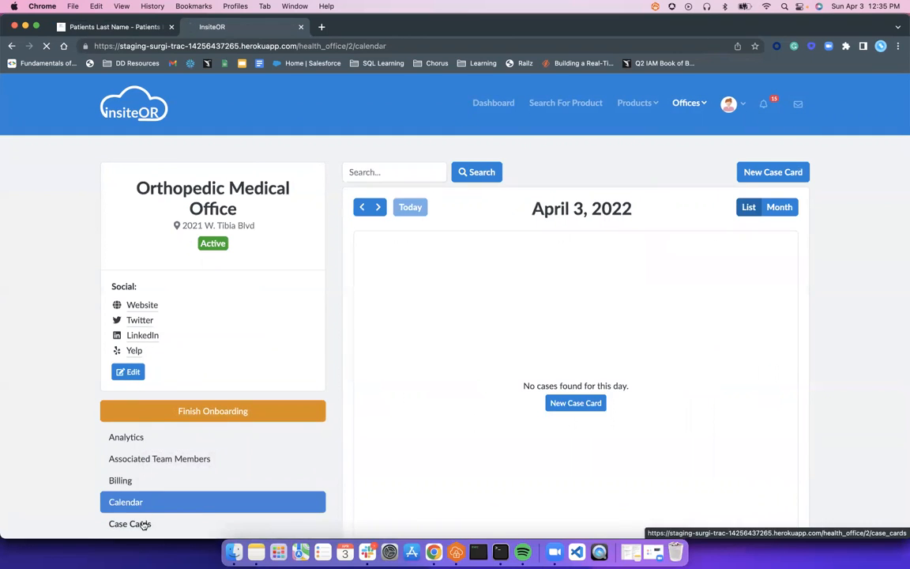
left_click(144, 524)
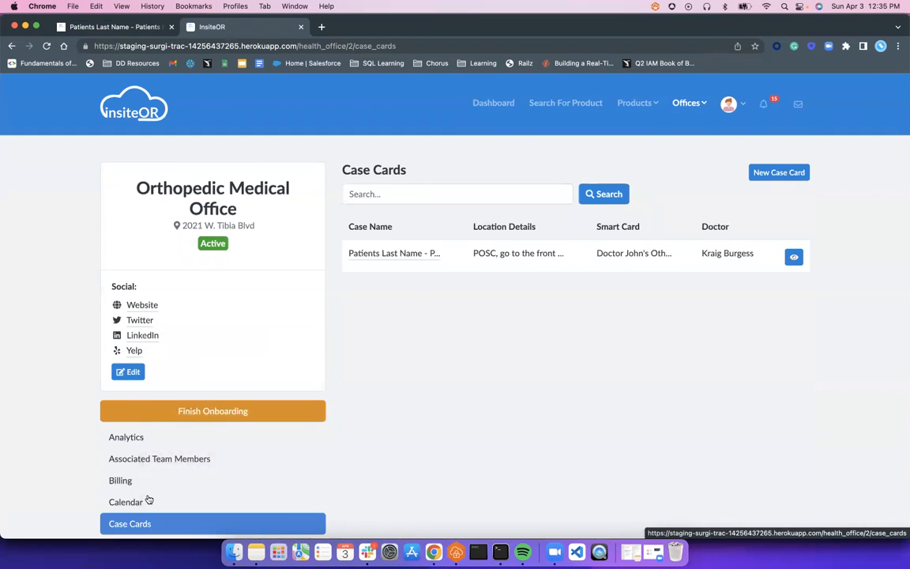
- Try a new case card, dismiss the empty-form warning, and go back to the Case Cards list
left_click(803, 174)
scroll(543, 349, "down", 5)
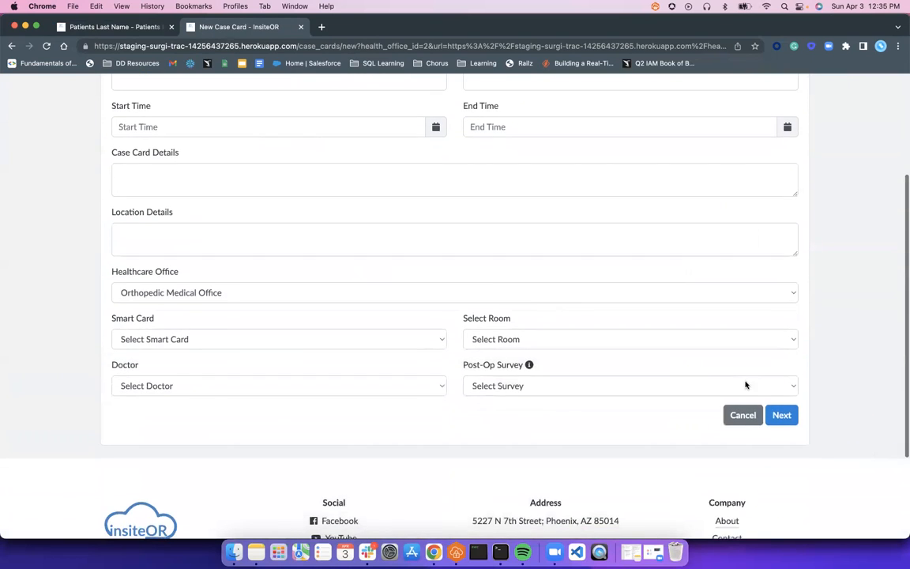
scroll(488, 268, "up", 3)
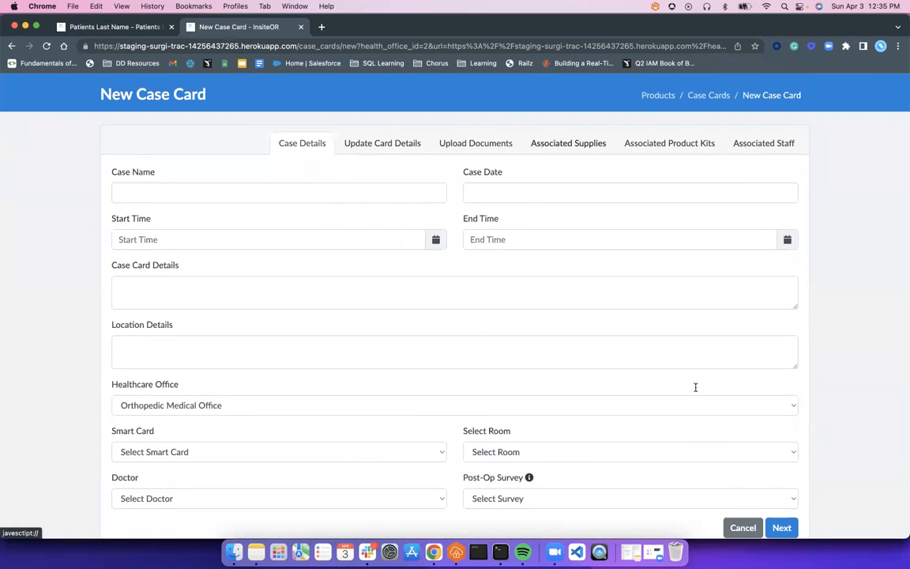
left_click(783, 528)
left_click(384, 146)
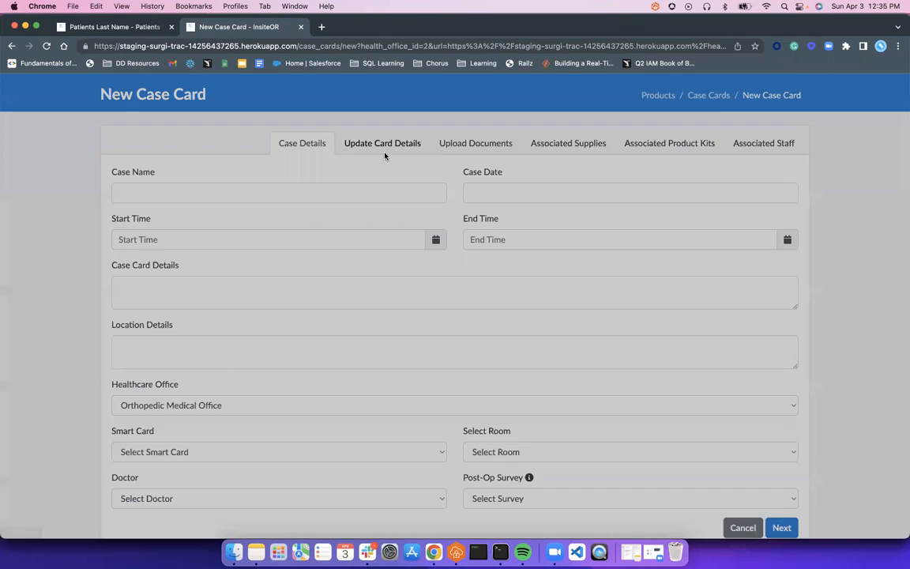
left_click(562, 194)
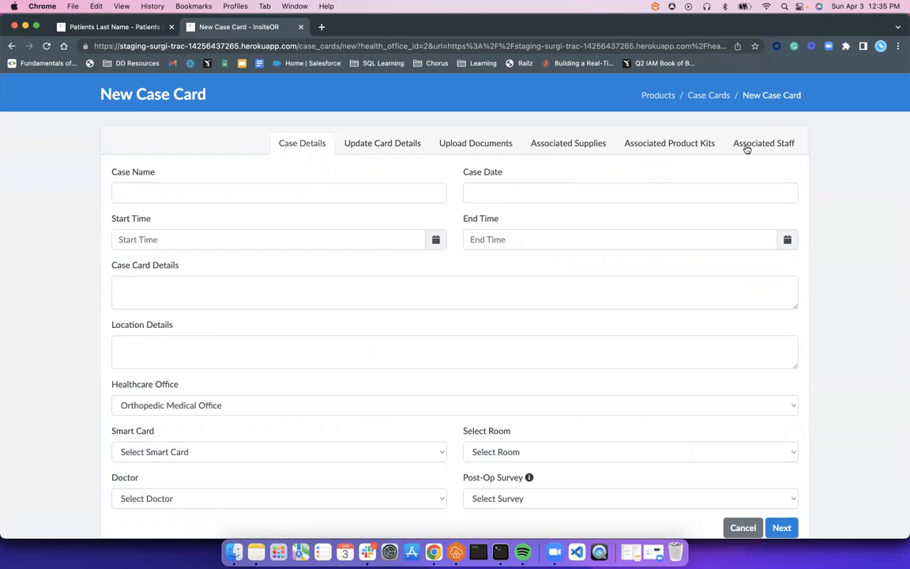
left_click(12, 46)
scroll(465, 397, "down", 2)
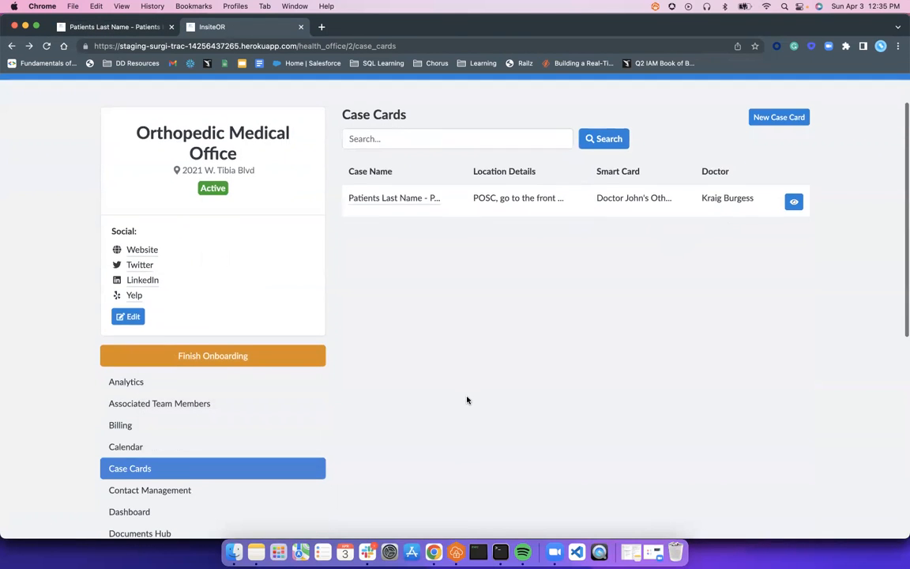